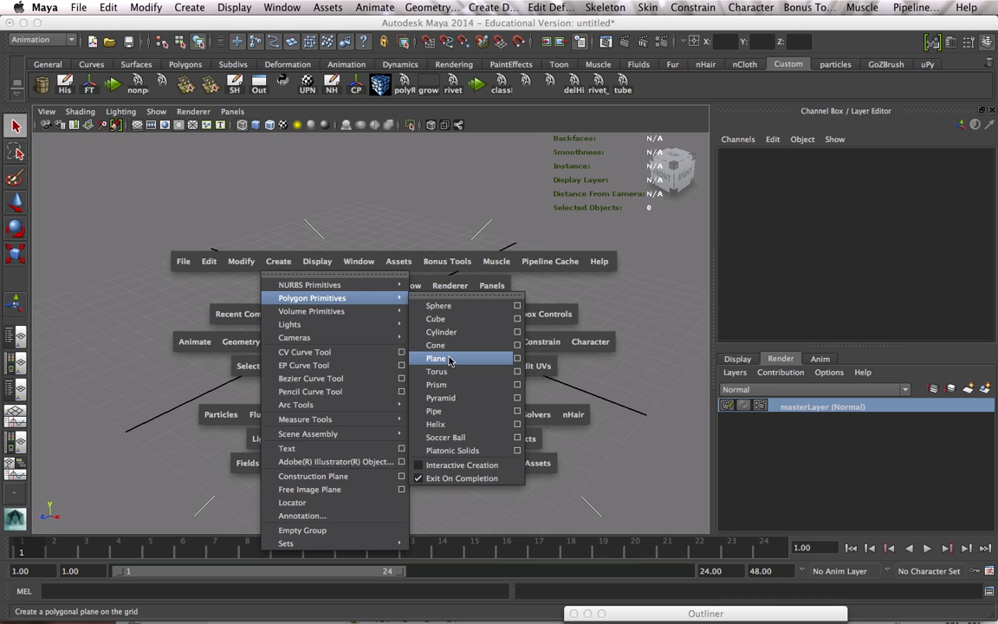
# - Create a polygon plane at the origin and scale it uniformly to about 23.92
pyautogui.click(450, 360)
pyautogui.press('r')
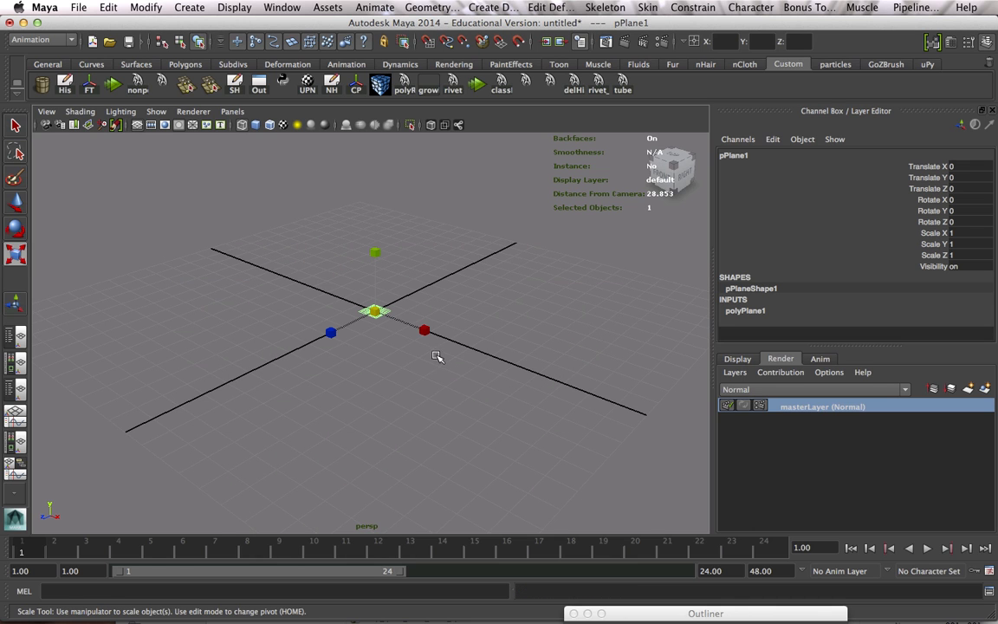
pyautogui.moveTo(381, 312); pyautogui.dragTo(742, 378)
pyautogui.keyDown('alt'); pyautogui.moveTo(567, 338); pyautogui.dragTo(597, 341); pyautogui.keyUp('alt')
# - Rename the plane "membrane" and delete its construction history
pyautogui.click(736, 155)
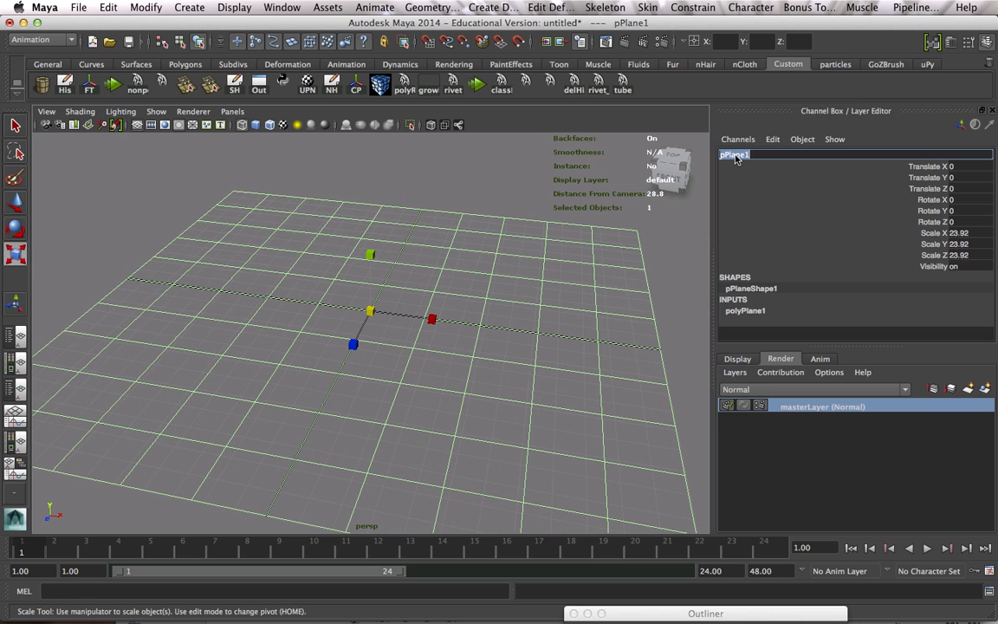
pyautogui.write('membrane')
pyautogui.press('Return')
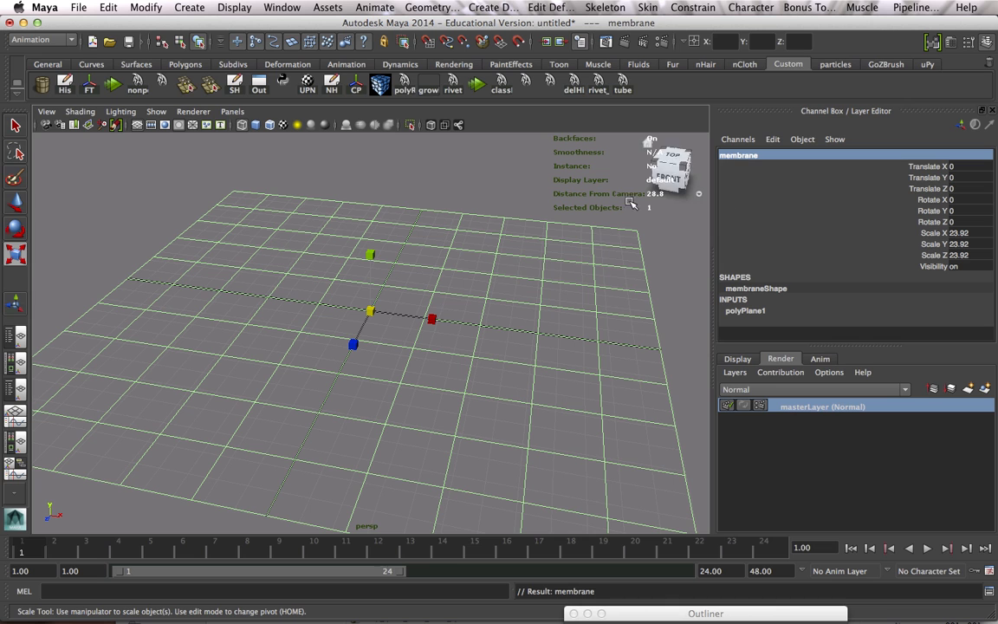
pyautogui.click(64, 84)
pyautogui.keyDown('alt'); pyautogui.moveTo(258, 207); pyautogui.dragTo(215, 201); pyautogui.keyUp('alt')
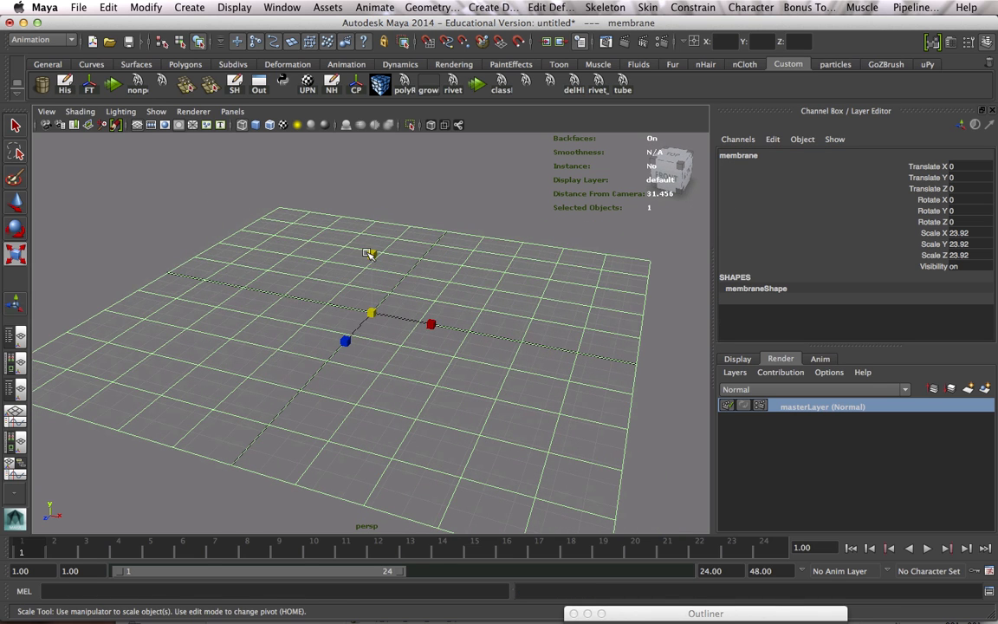
# - Configure an Emit from Object nParticle emitter for the membrane, named "lipid" with emitter type Surface
pyautogui.press('space')
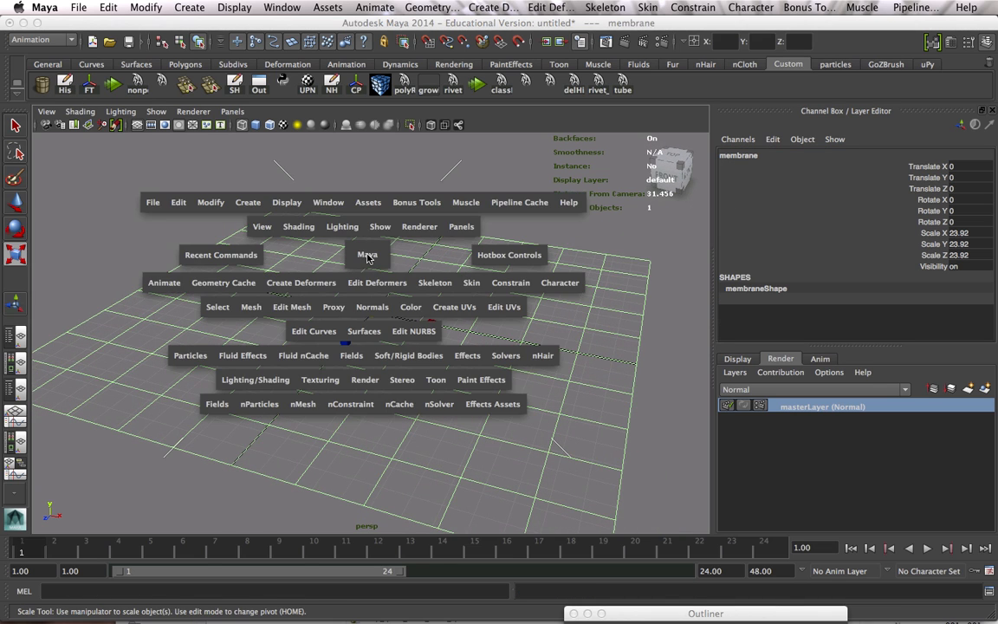
pyautogui.click(261, 405)
pyautogui.moveTo(280, 428)
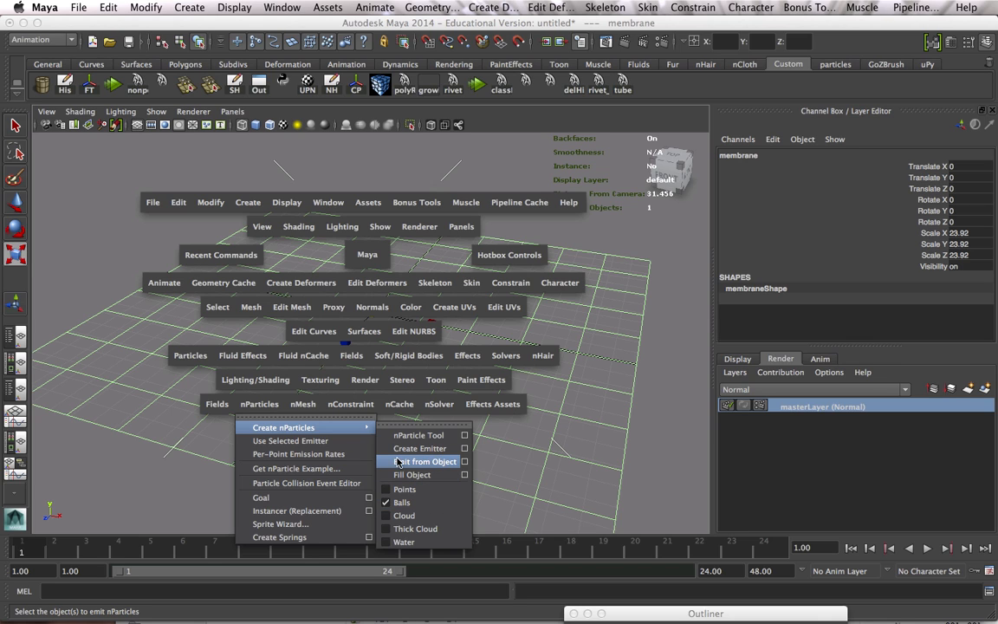
pyautogui.click(465, 466)
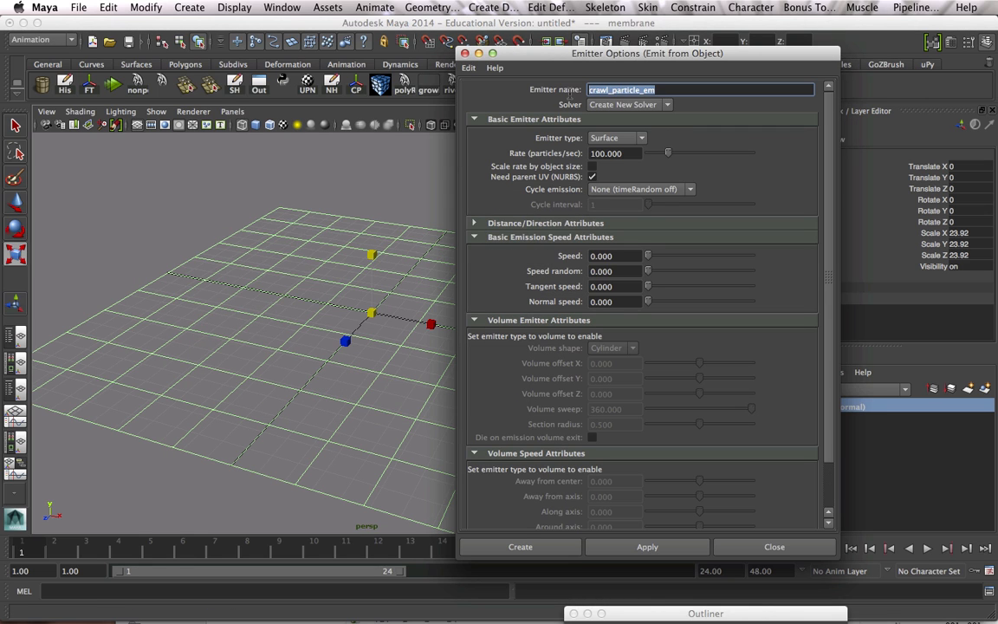
pyautogui.write('lipid')
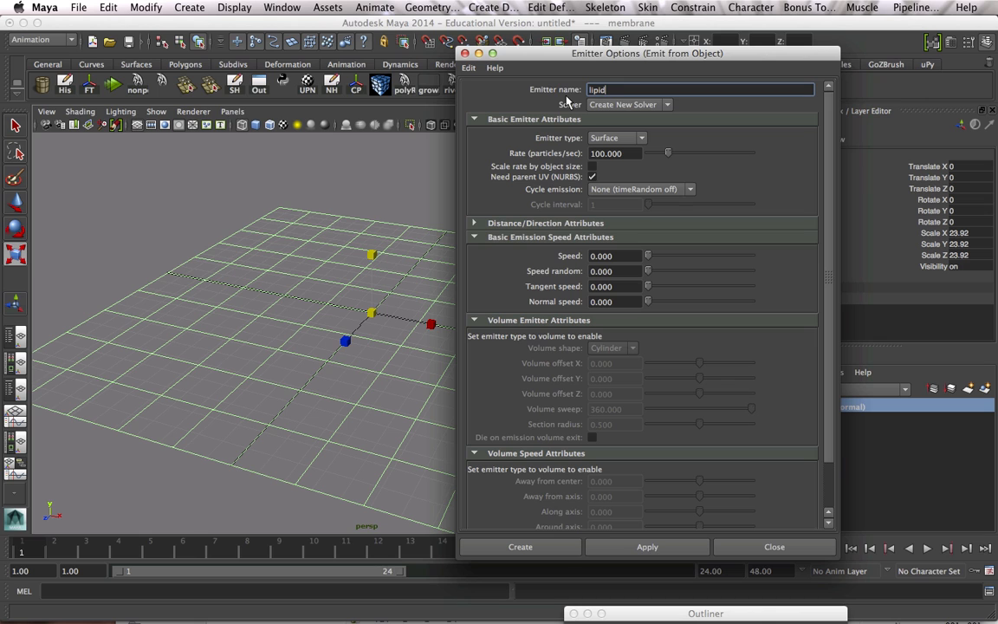
pyautogui.moveTo(606, 58); pyautogui.dragTo(585, 37)
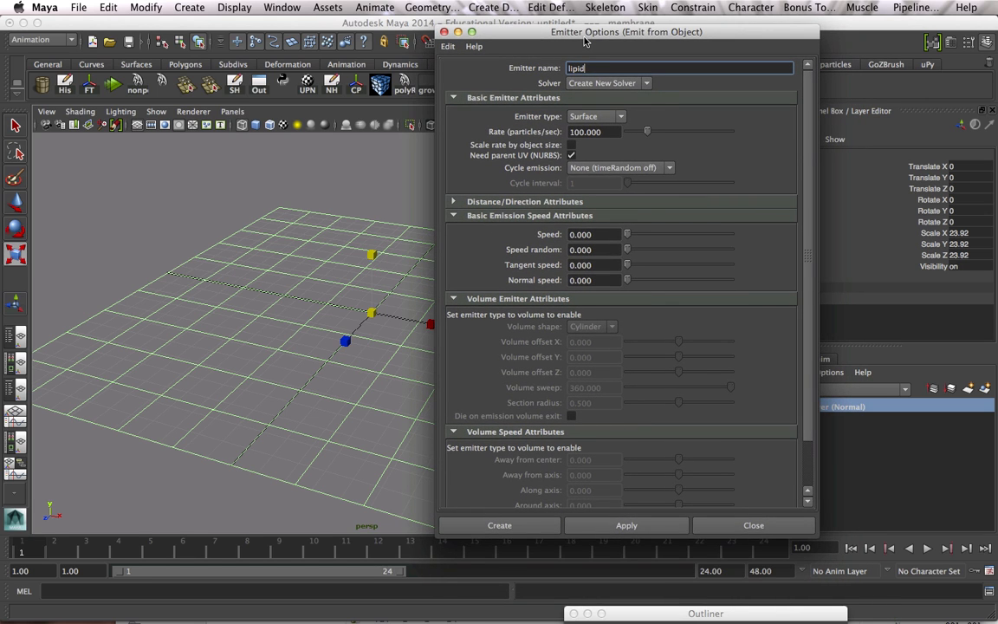
pyautogui.click(582, 118)
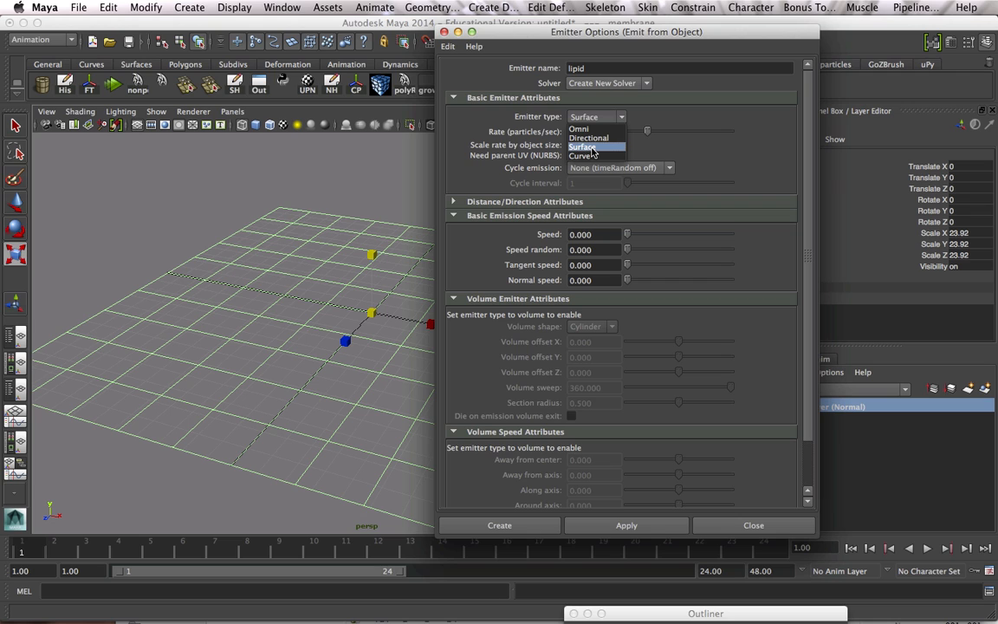
pyautogui.click(592, 149)
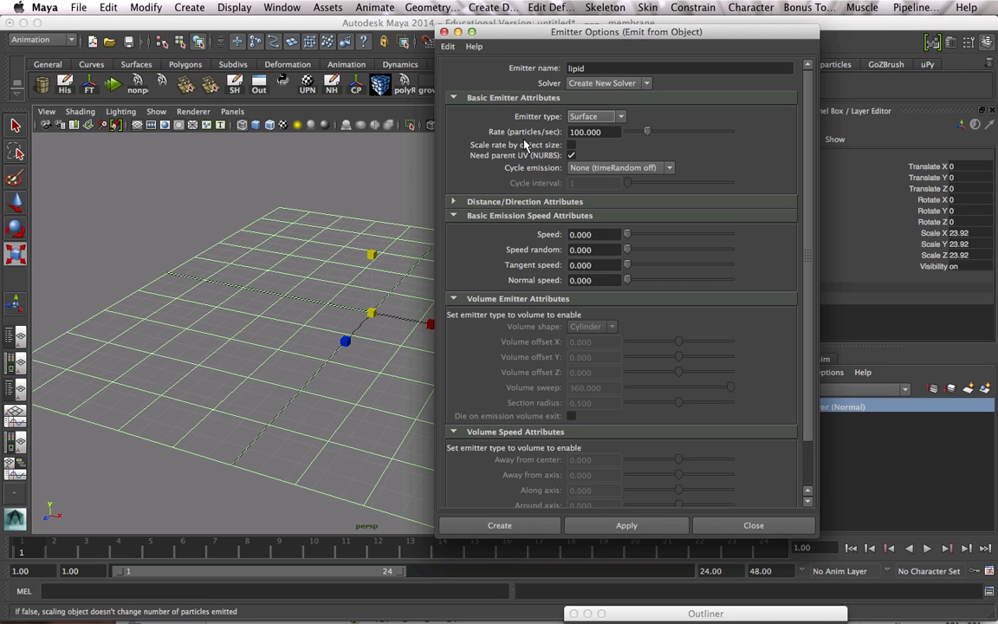
# - Set the end of the playback range to frame 1000 and create the lipid emitter on the membrane
pyautogui.doubleClick(585, 131)
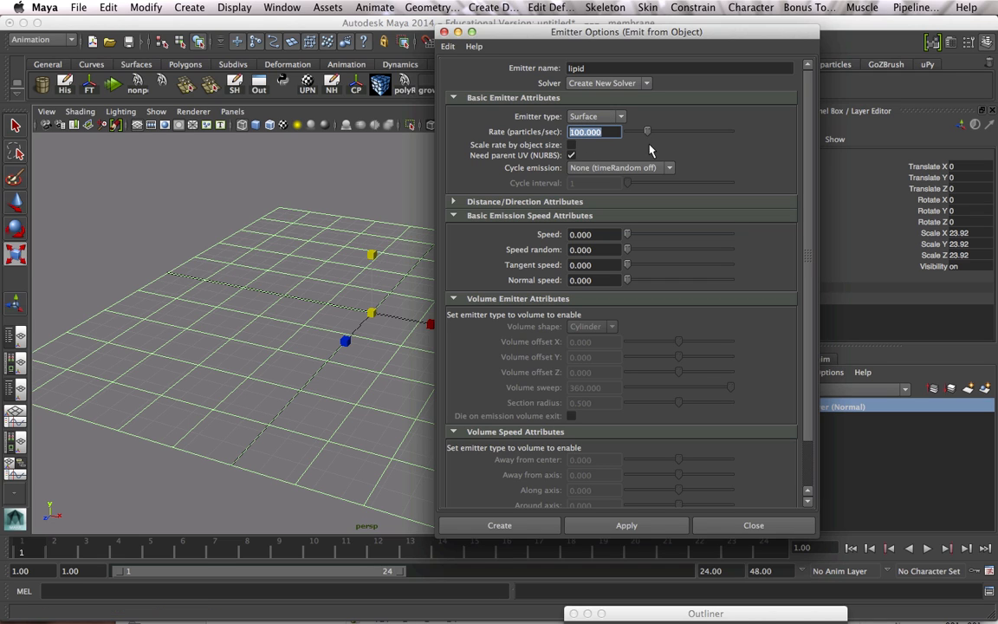
pyautogui.click(720, 569)
pyautogui.write('1000')
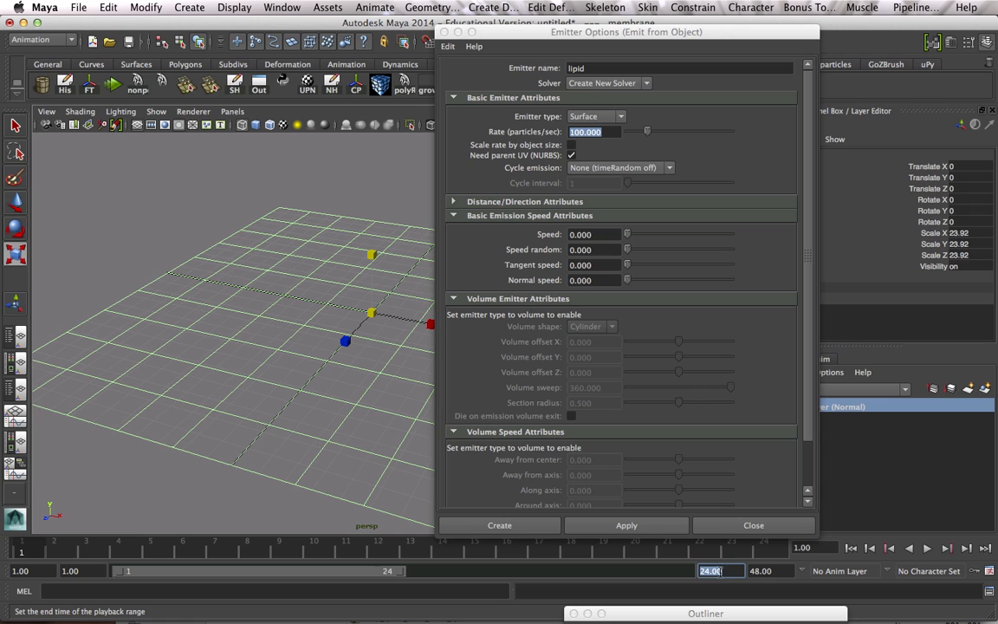
pyautogui.press('Return')
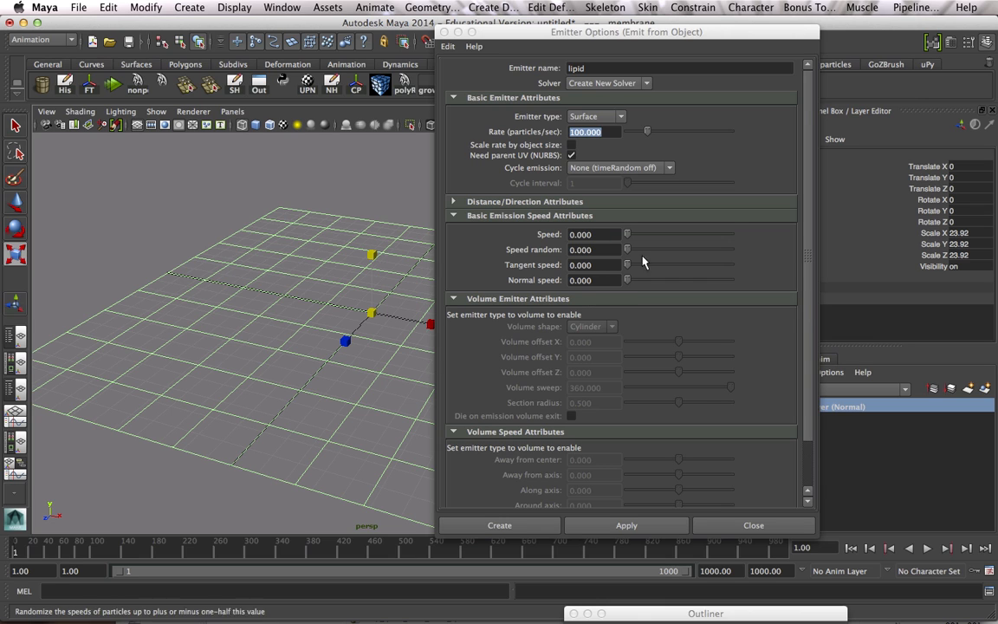
pyautogui.scroll(-2, 680, 283)
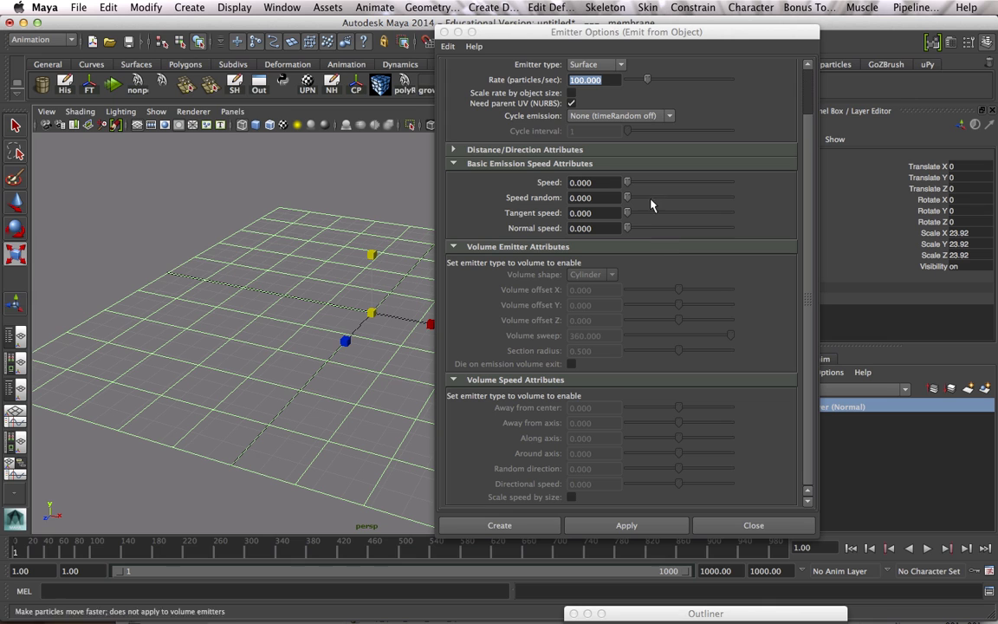
pyautogui.click(529, 525)
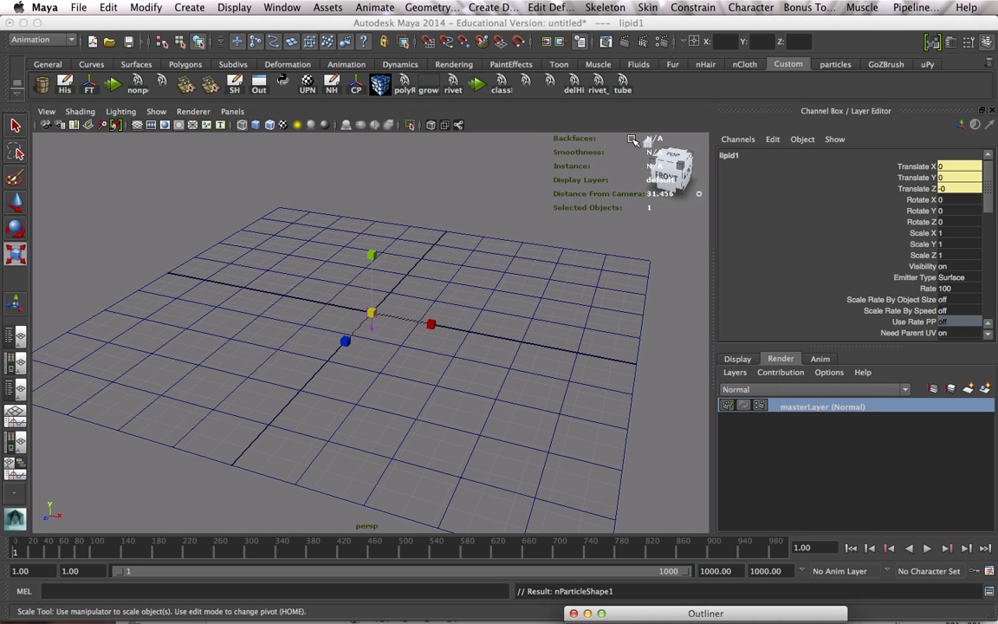
# - Open the Outliner and examine the emitter under the membrane, the nParticle object and the nucleus solver
pyautogui.click(281, 9)
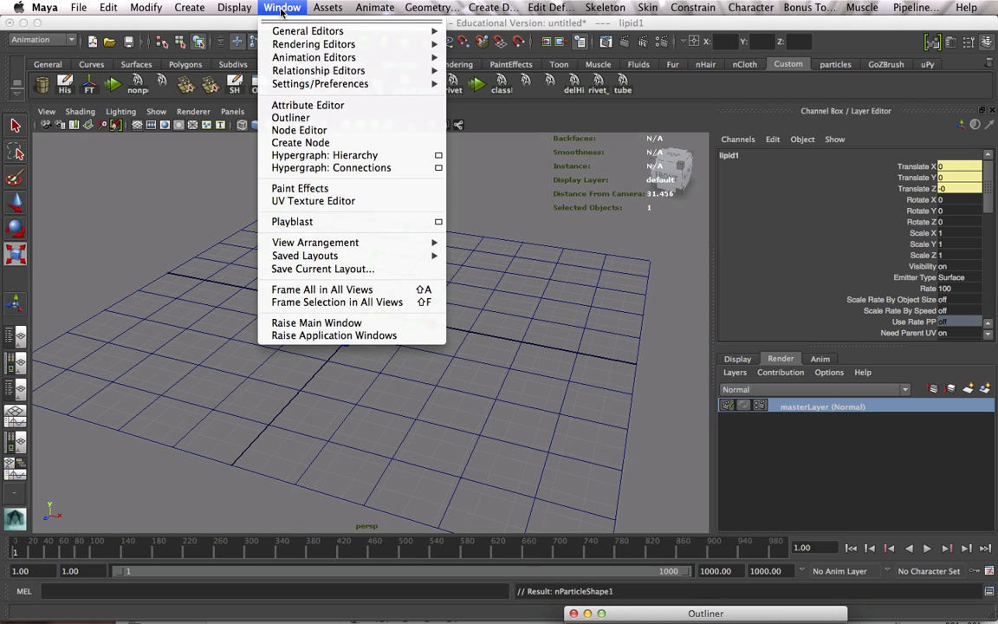
pyautogui.click(300, 117)
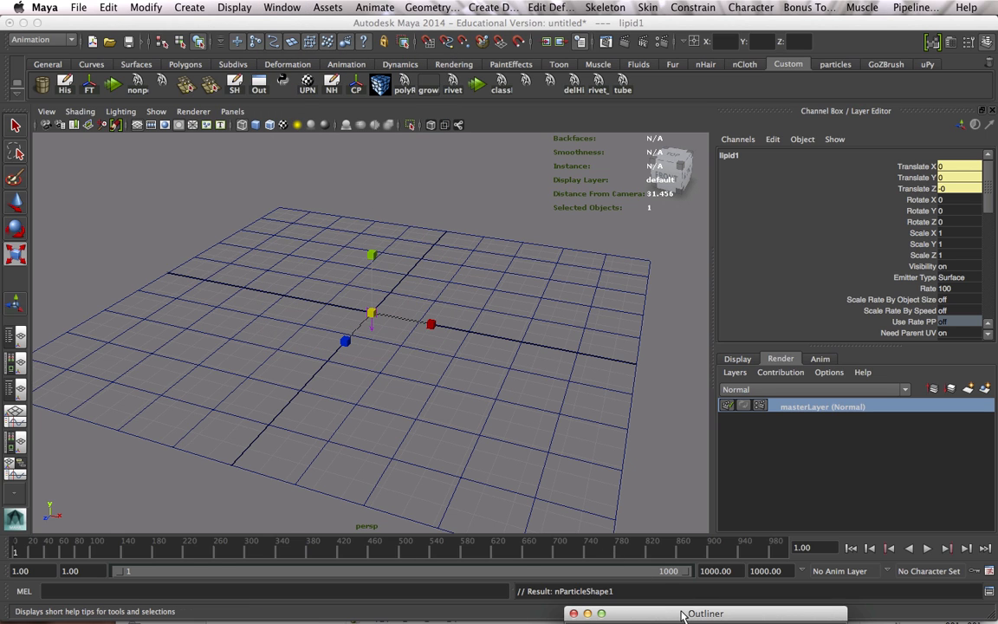
pyautogui.moveTo(646, 613); pyautogui.dragTo(629, 84)
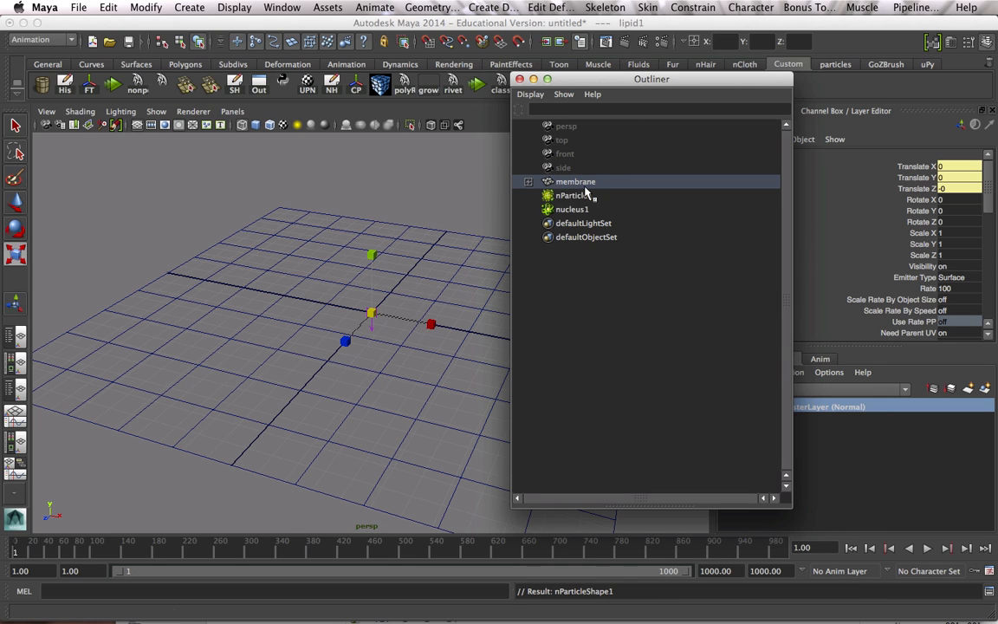
pyautogui.click(528, 182)
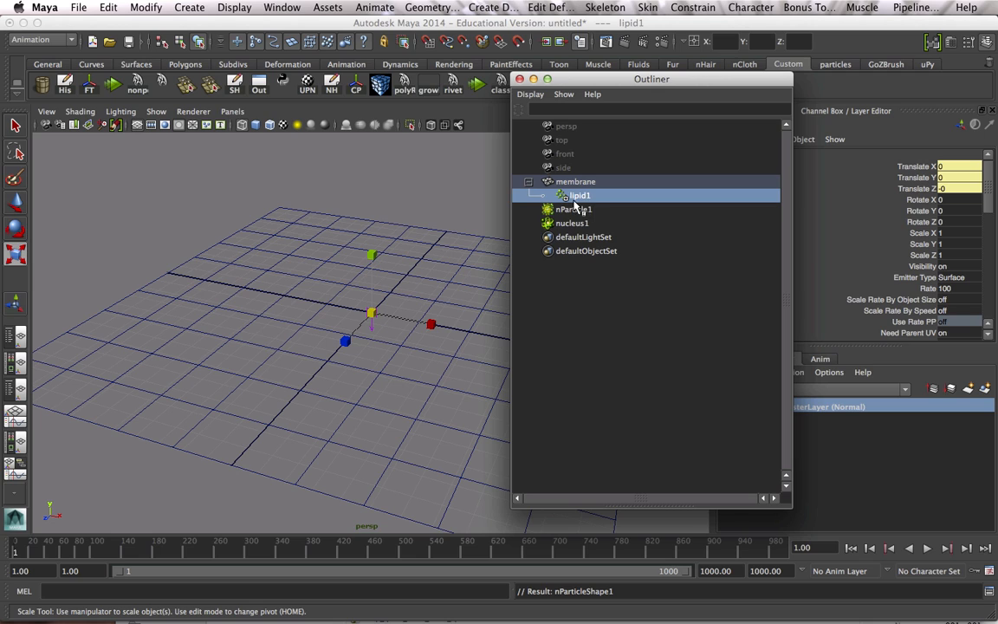
pyautogui.click(568, 212)
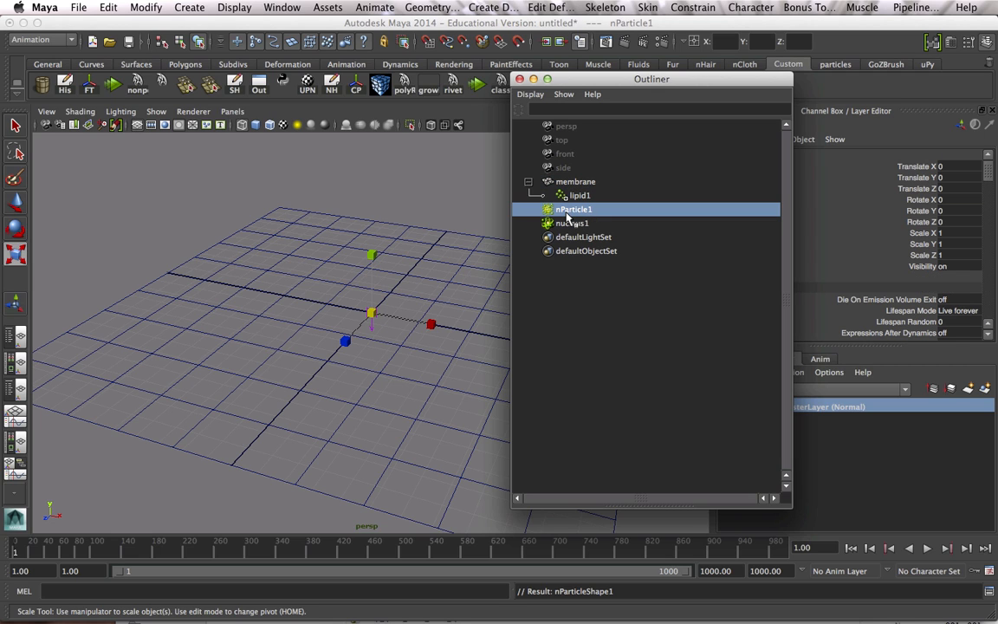
pyautogui.click(582, 225)
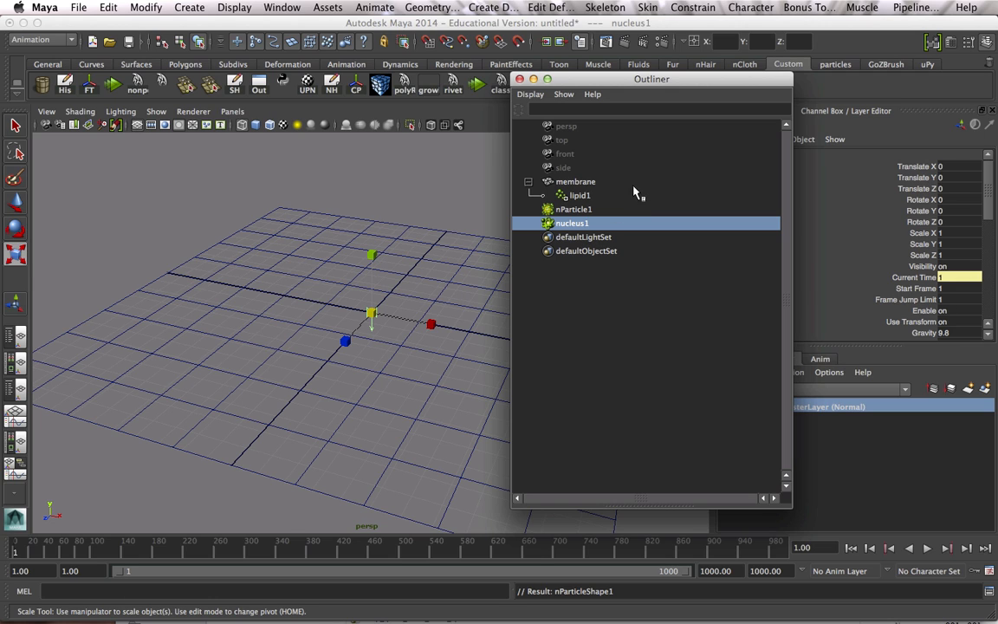
# - Enable Ignore Solver Gravity in the dynamic properties of the nParticle1 shape
pyautogui.click(546, 209)
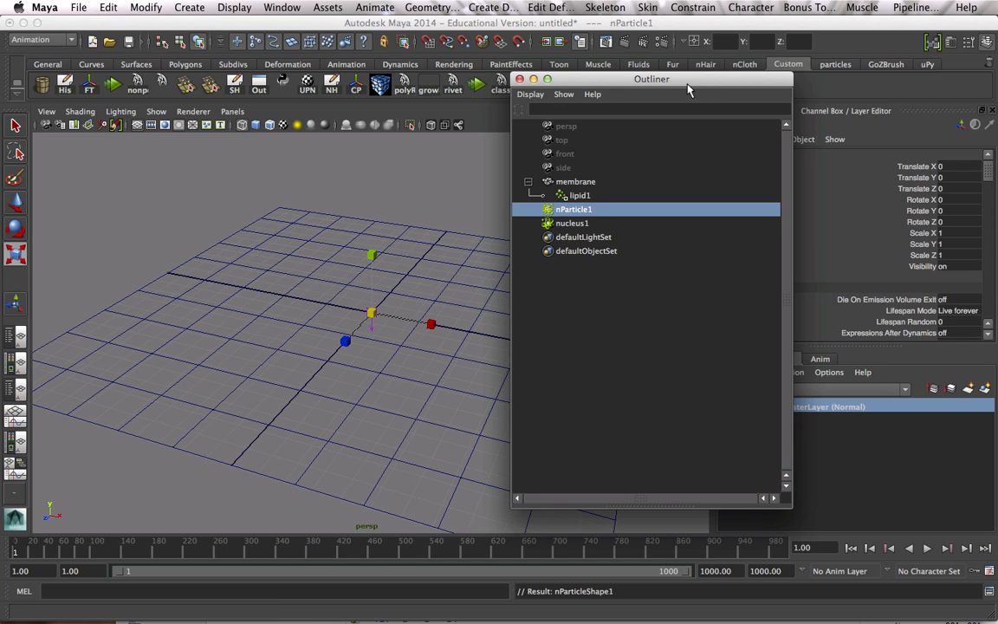
pyautogui.moveTo(619, 75); pyautogui.dragTo(515, 82)
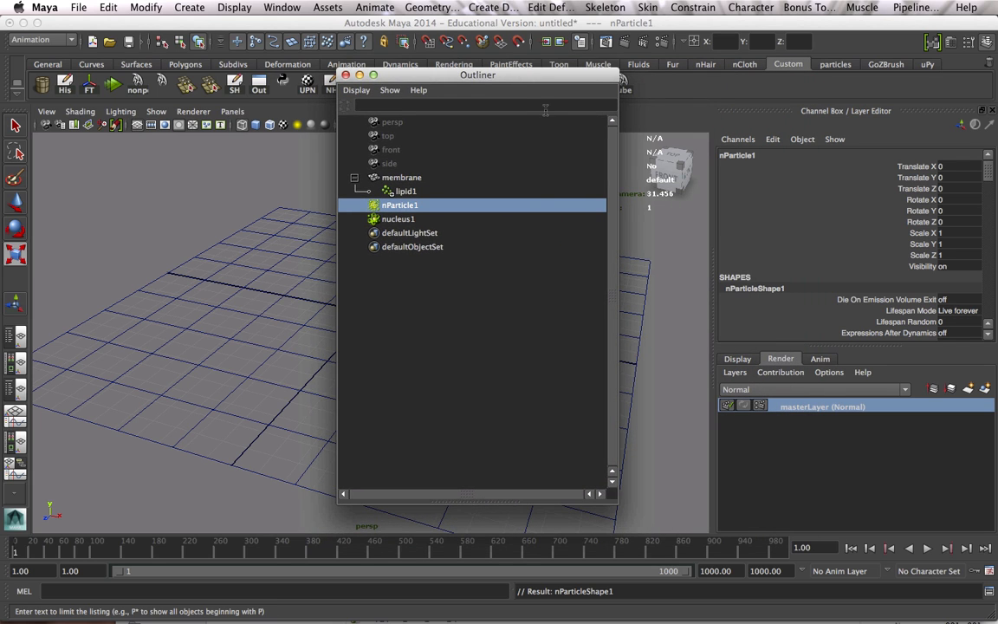
pyautogui.hotkey('ctrl', 'a')
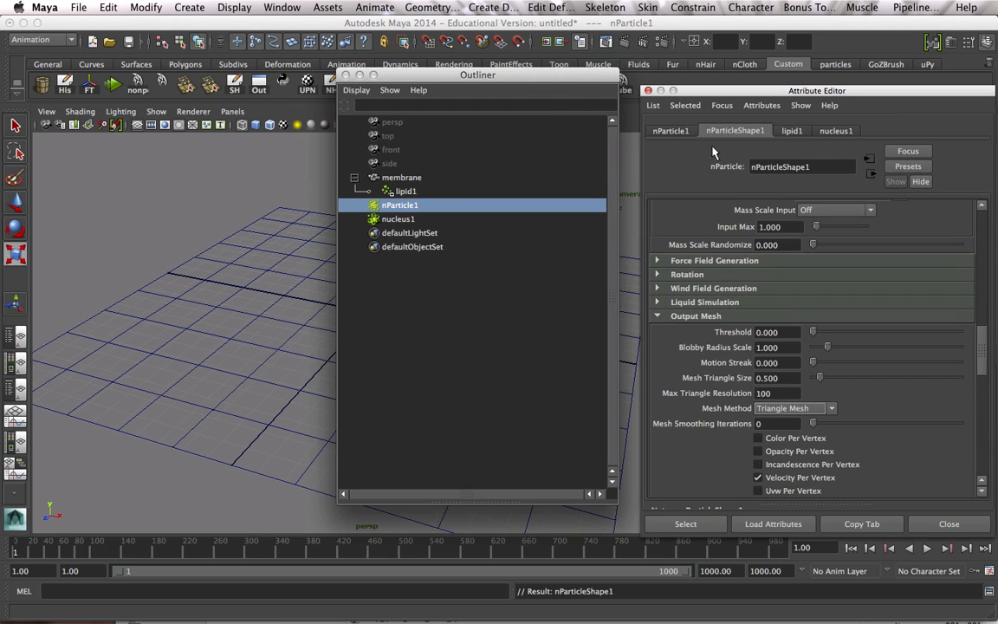
pyautogui.moveTo(763, 88); pyautogui.dragTo(725, 45)
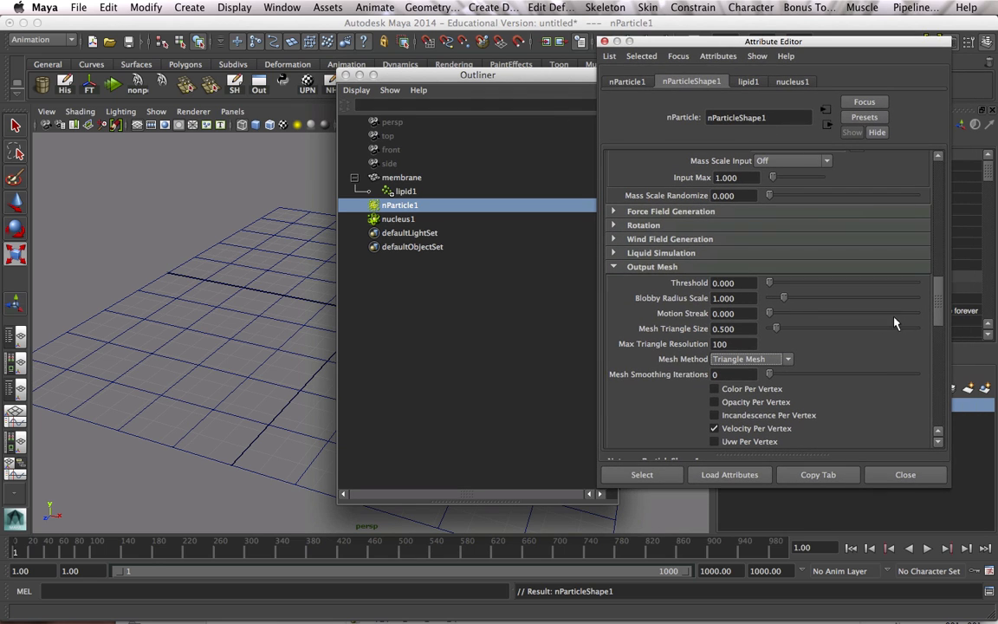
pyautogui.scroll(10, 825, 318)
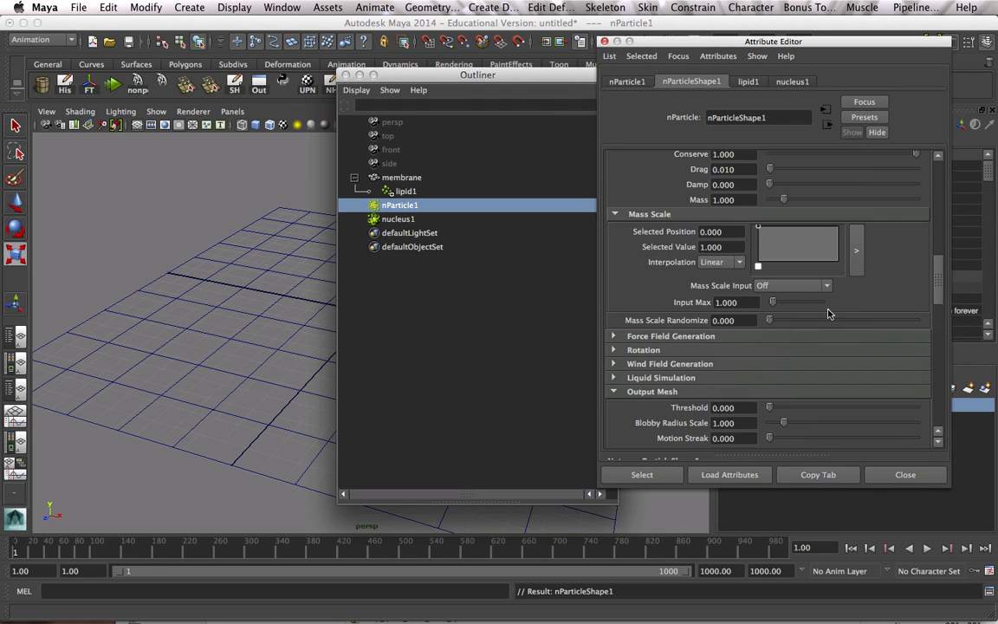
pyautogui.scroll(10, 828, 314)
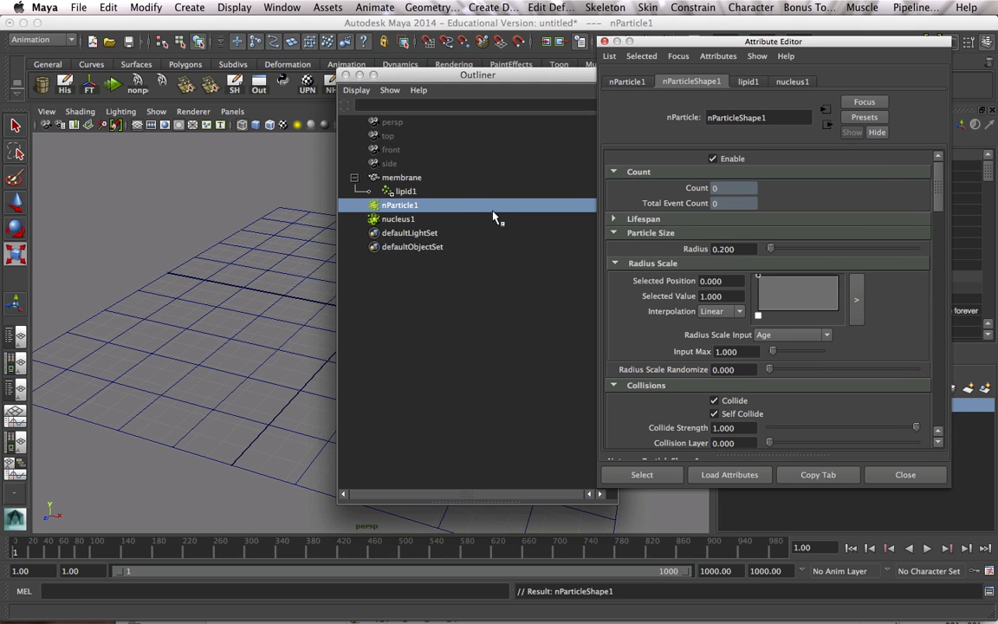
pyautogui.scroll(-5, 854, 258)
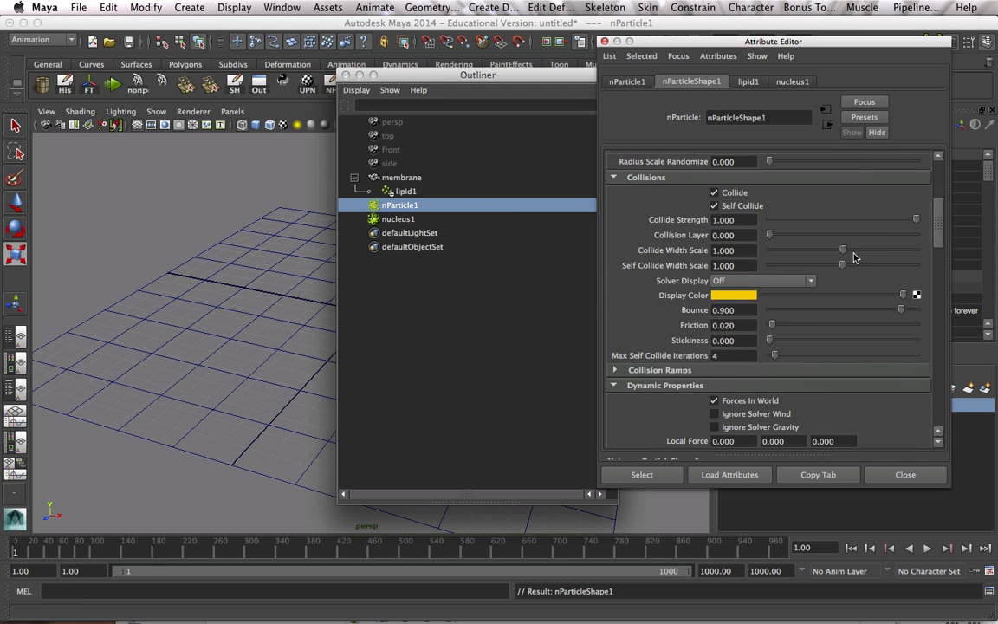
pyautogui.scroll(-2, 797, 260)
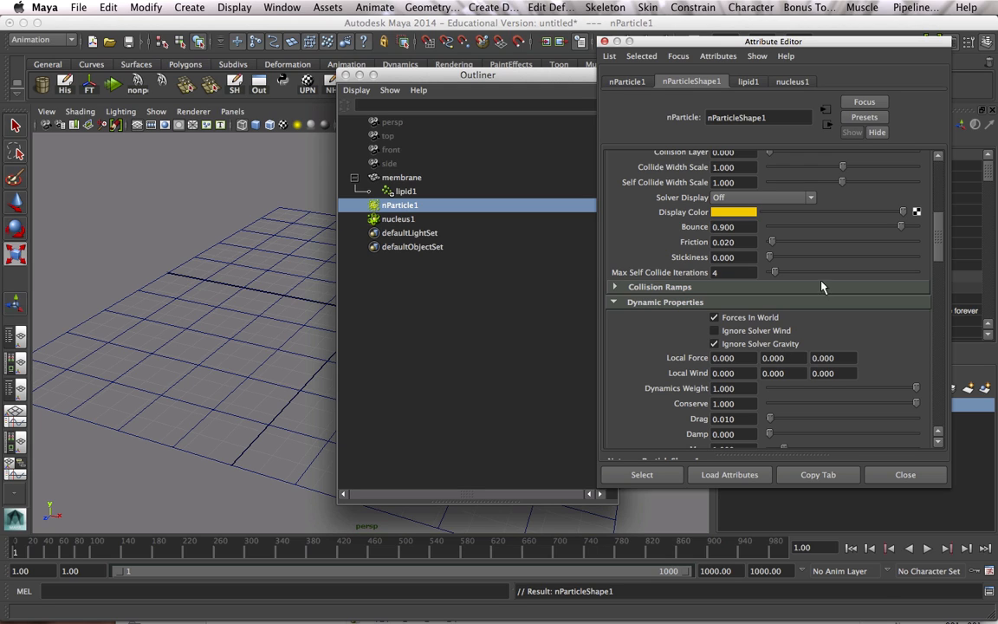
# - Open the Time Slider preferences and keep the playback speed at Play every frame
pyautogui.moveTo(518, 78); pyautogui.dragTo(770, 44)
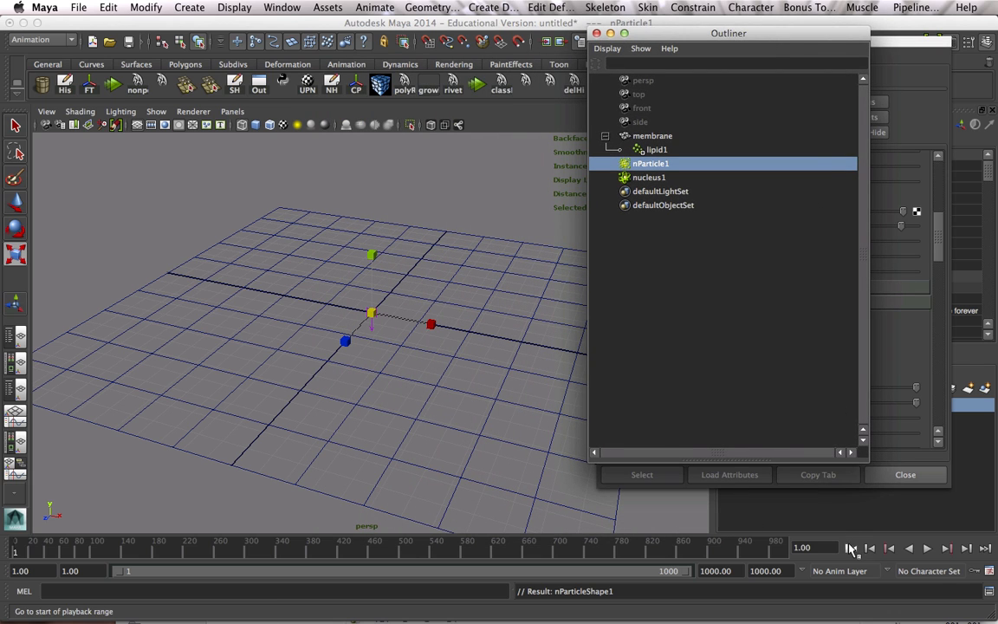
pyautogui.click(990, 572)
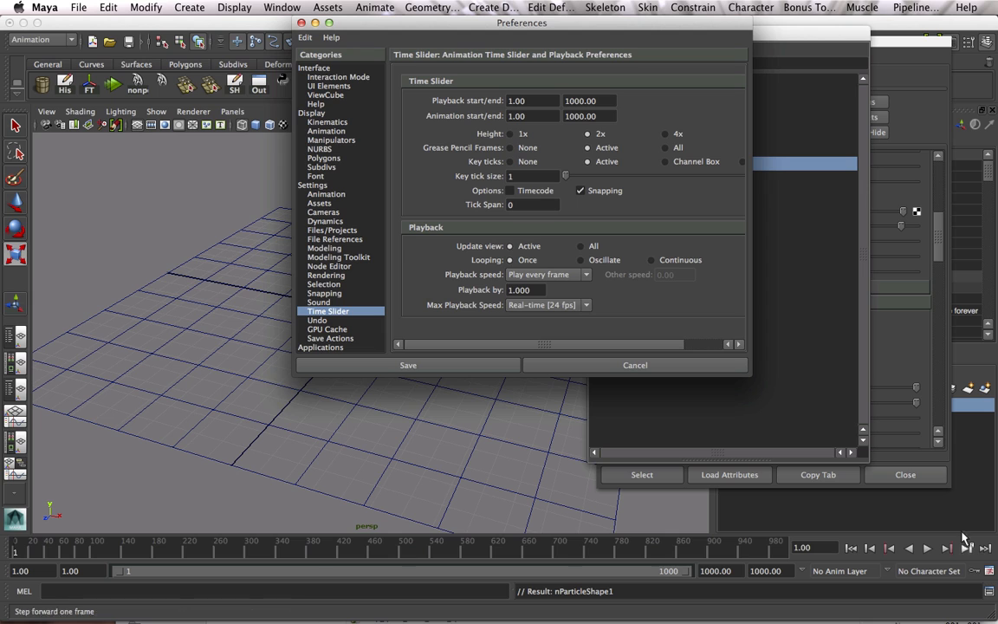
pyautogui.moveTo(513, 30); pyautogui.dragTo(481, 24)
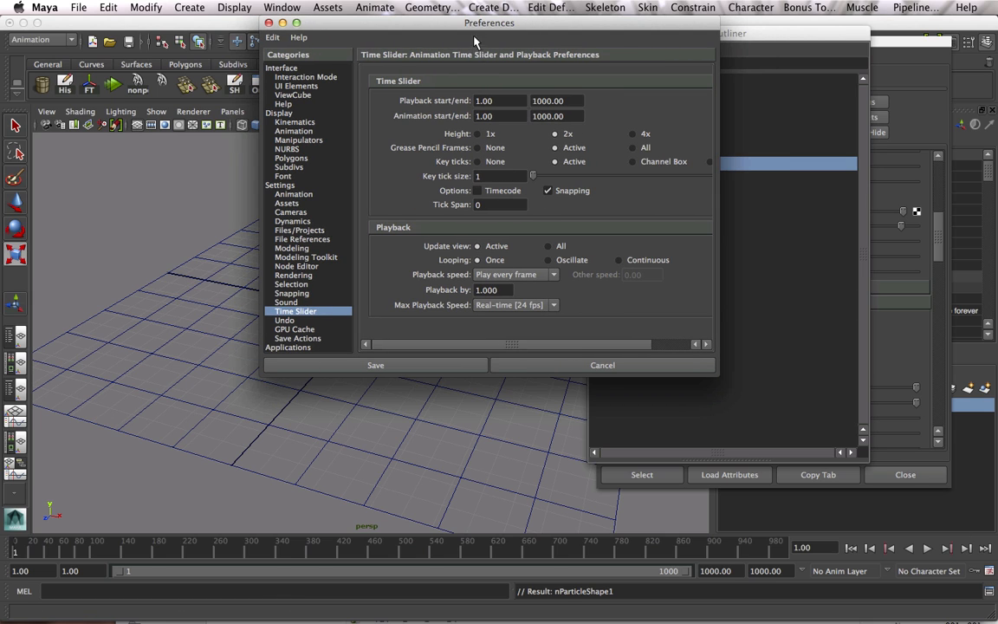
pyautogui.click(511, 275)
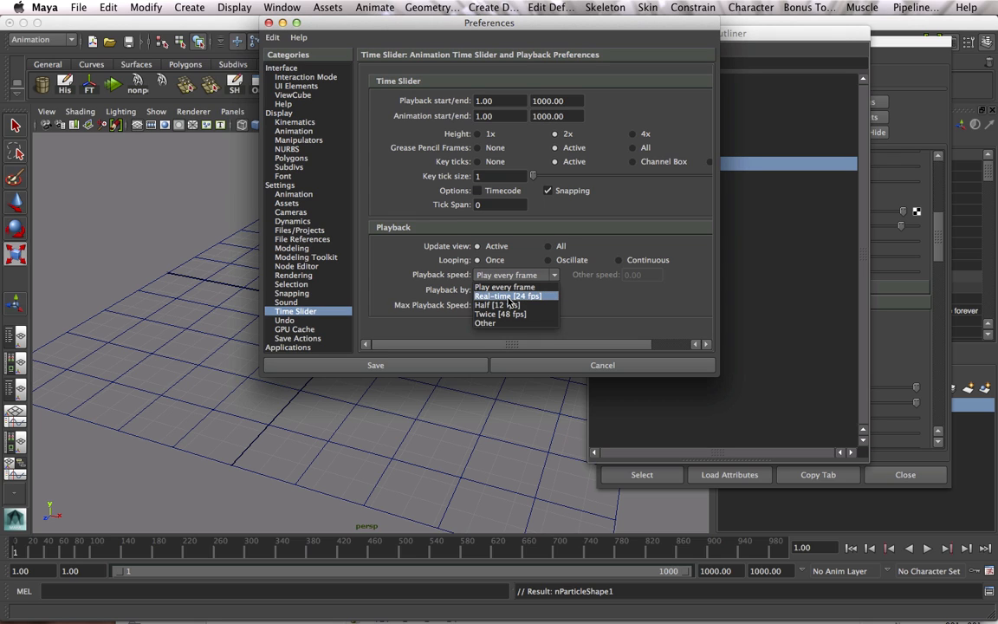
pyautogui.click(507, 287)
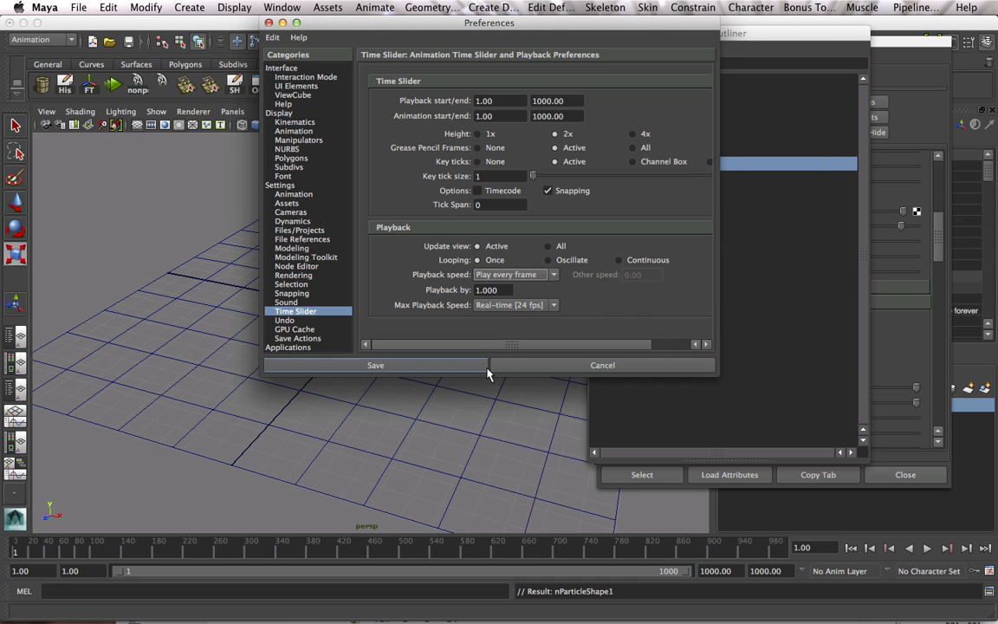
# - Switch to Chrome, consult the Surface-Emitted Sticky Particles wiki page and return to Maya
pyautogui.press('super+Tab')
pyautogui.press('super+shift+Tab')
pyautogui.press('super+shift+Tab')
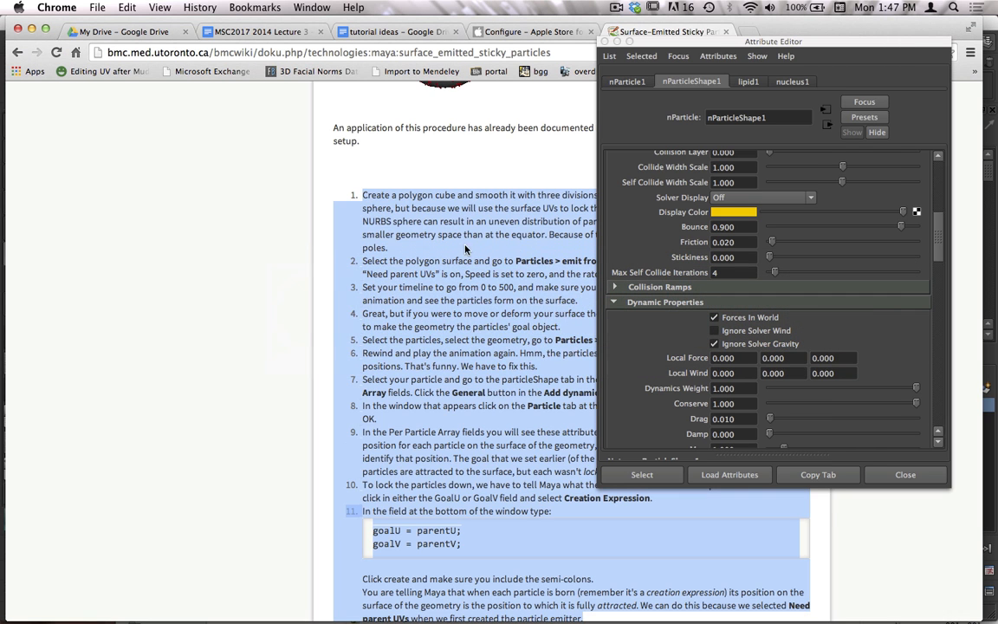
pyautogui.click(543, 235)
pyautogui.click(683, 43)
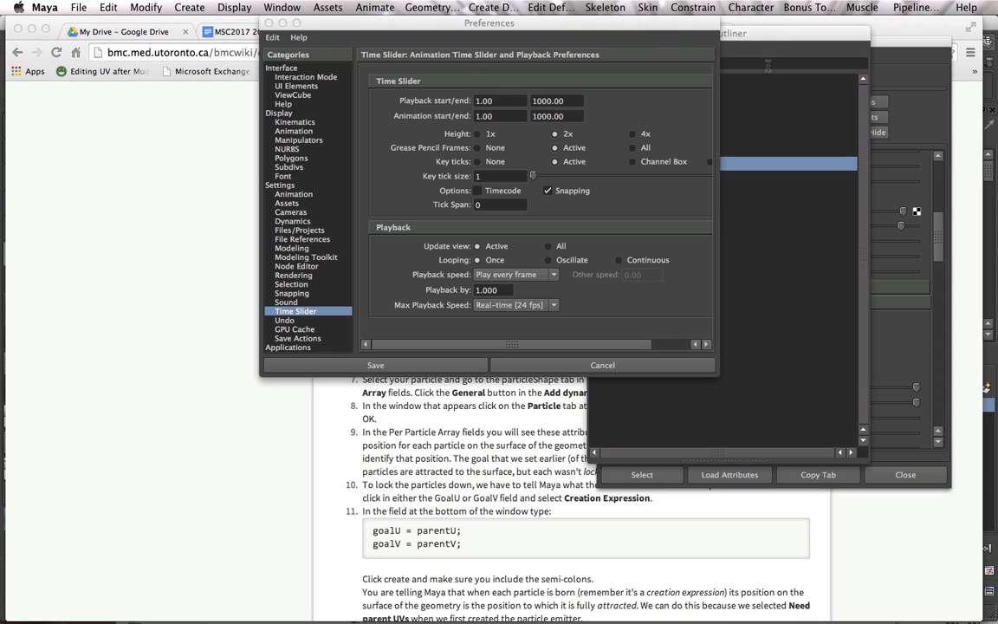
pyautogui.moveTo(666, 26); pyautogui.dragTo(533, 518)
pyautogui.click(544, 374)
pyautogui.scroll(6, 543, 329)
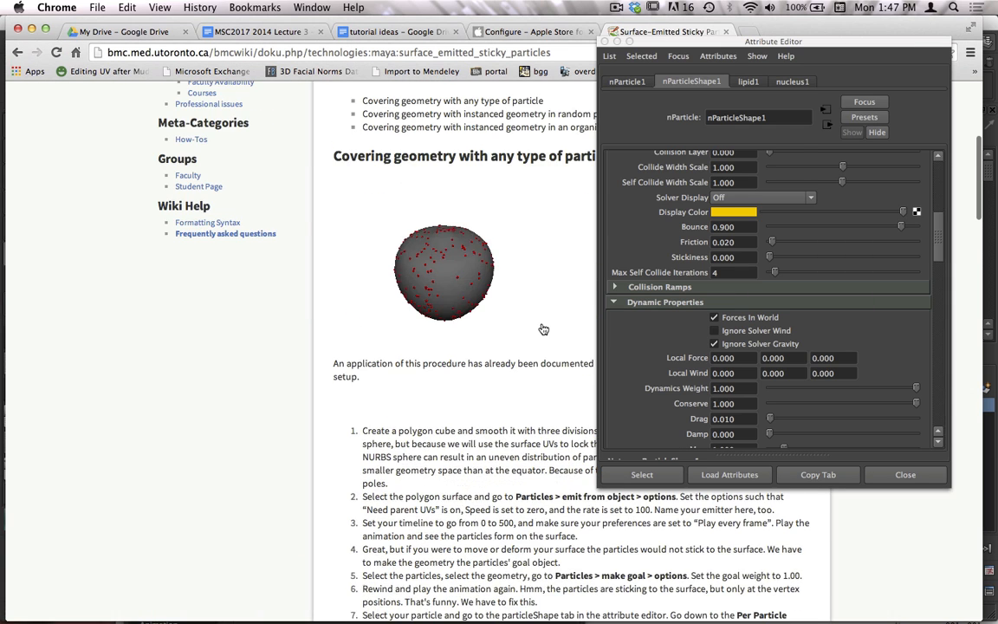
pyautogui.scroll(2, 543, 329)
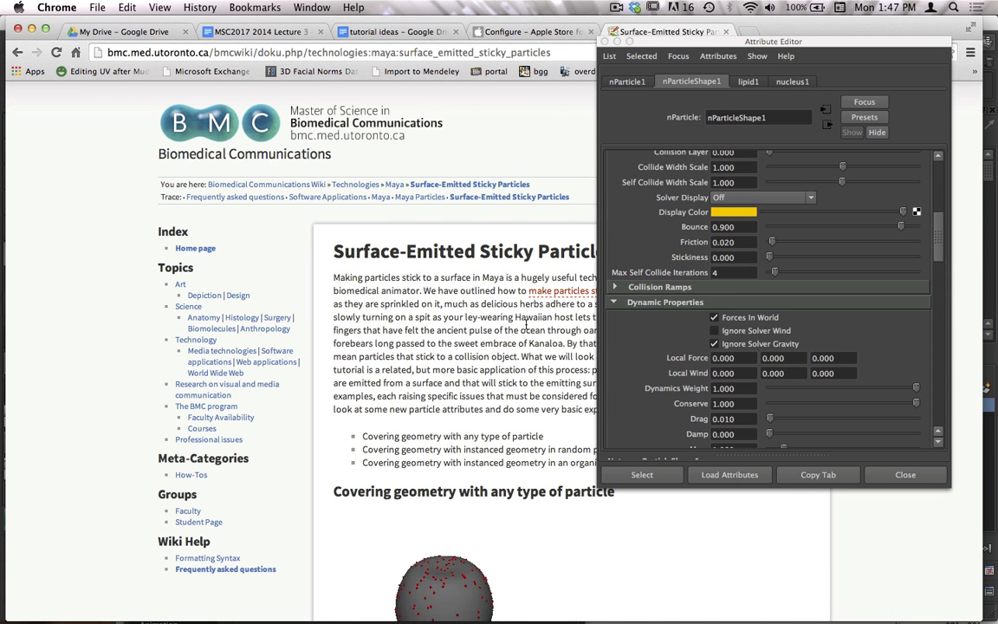
pyautogui.press('super+Tab')
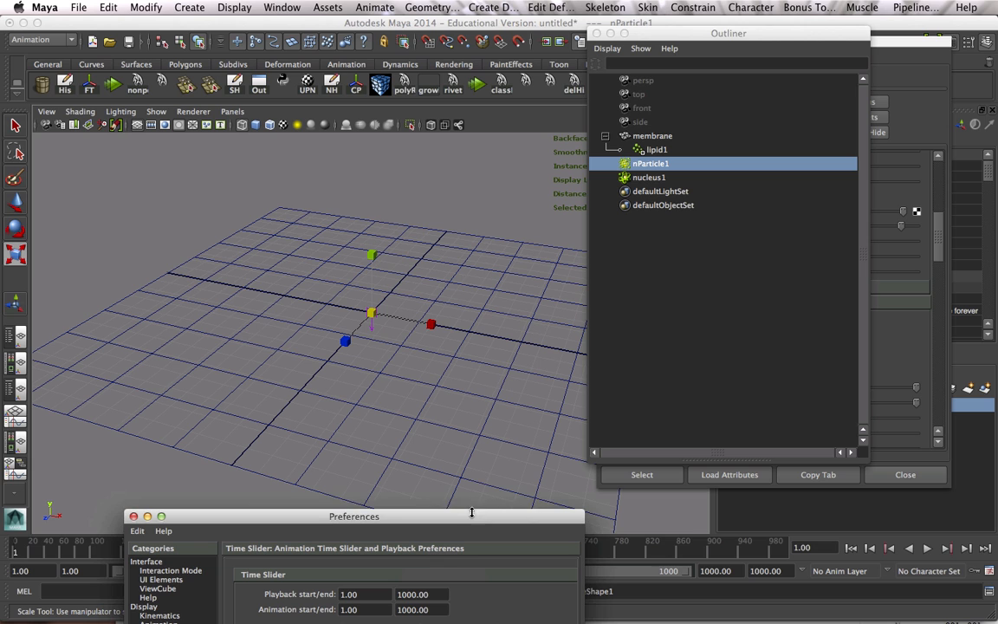
# - Save the Time Slider preferences and play the lipid emission from frame 1 to about frame 204
pyautogui.moveTo(472, 496); pyautogui.dragTo(464, 130)
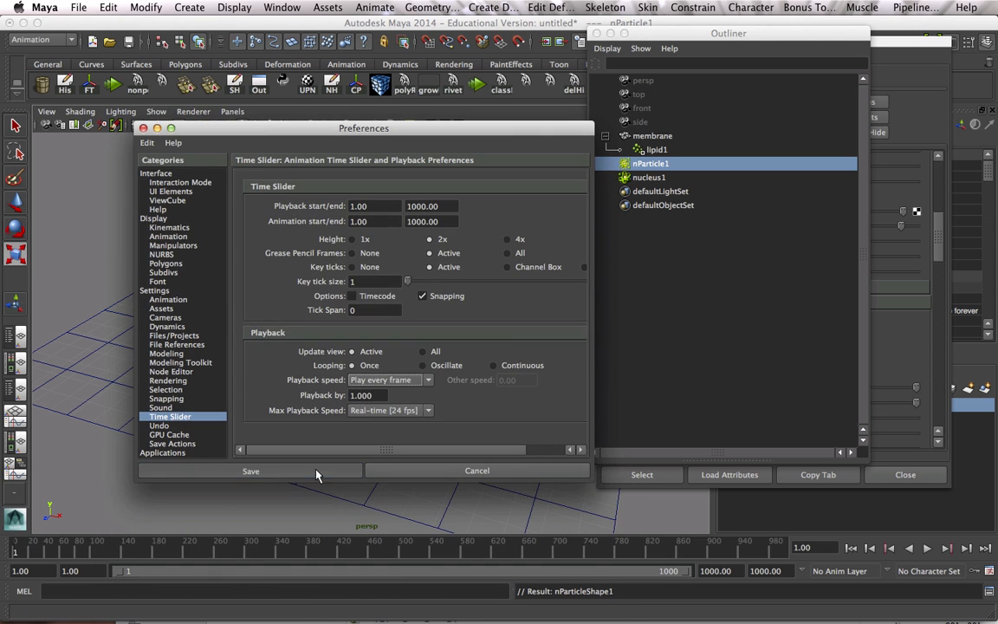
pyautogui.click(251, 535)
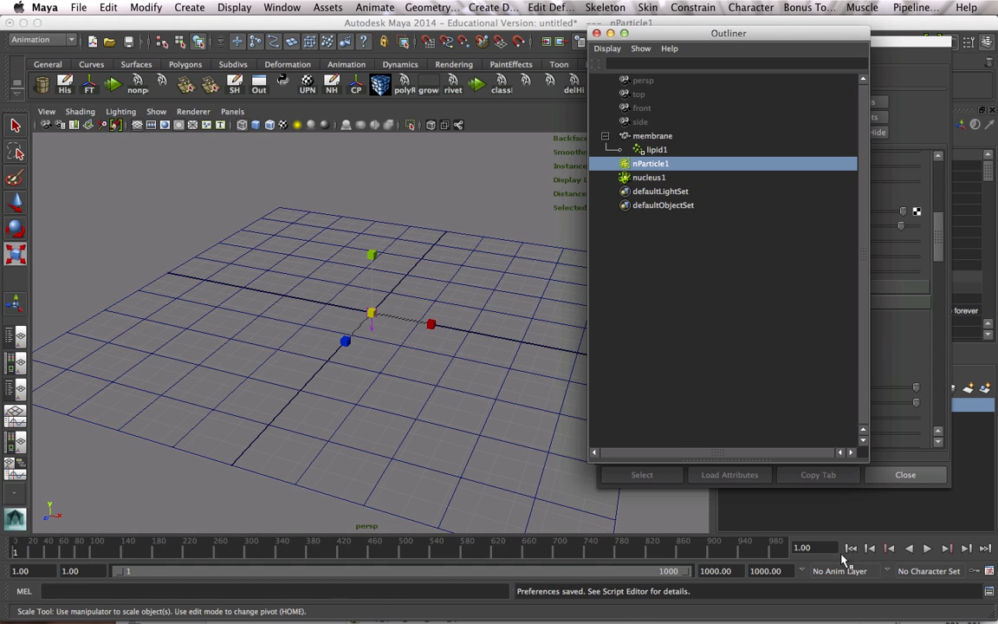
pyautogui.click(928, 549)
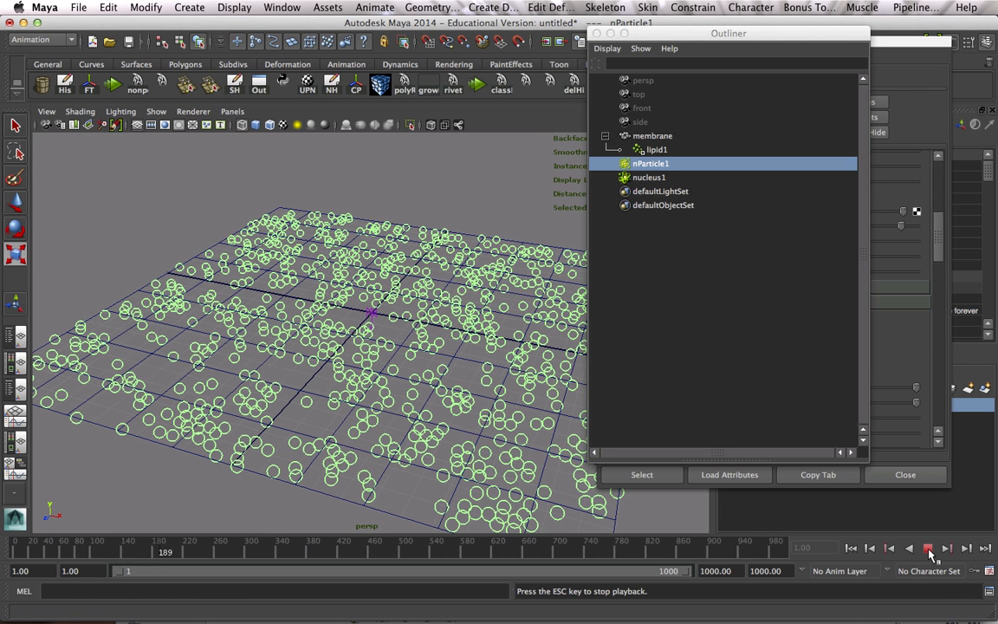
pyautogui.click(928, 548)
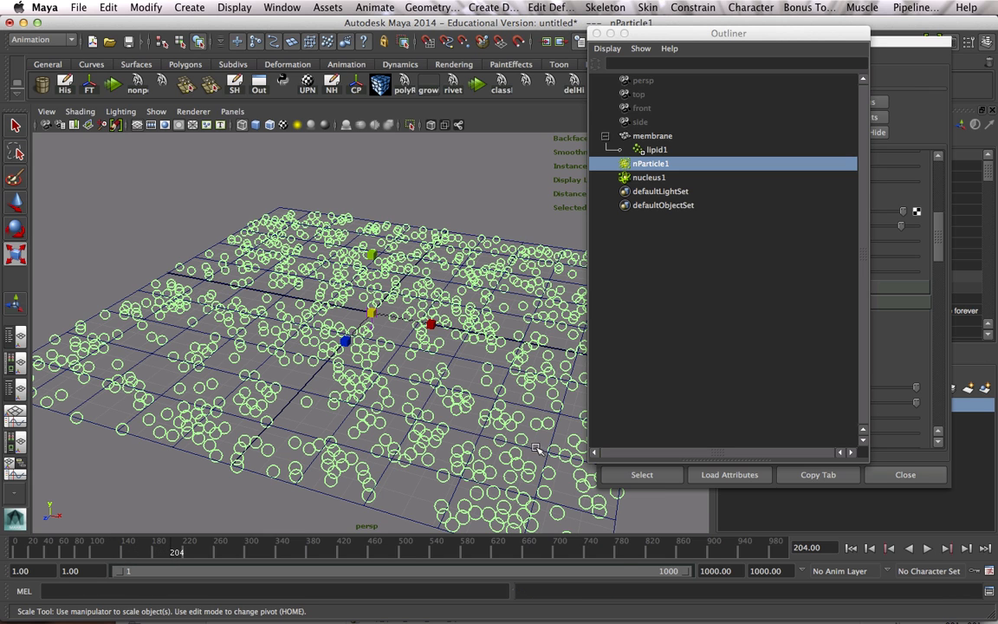
# - Show the particles in smooth shaded display and continue the simulation to about frame 269
pyautogui.press('5')
pyautogui.keyDown('alt'); pyautogui.moveTo(388, 374); pyautogui.dragTo(573, 419, button='right'); pyautogui.keyUp('alt')
pyautogui.keyDown('alt'); pyautogui.moveTo(372, 420); pyautogui.dragTo(380, 375); pyautogui.keyUp('alt')
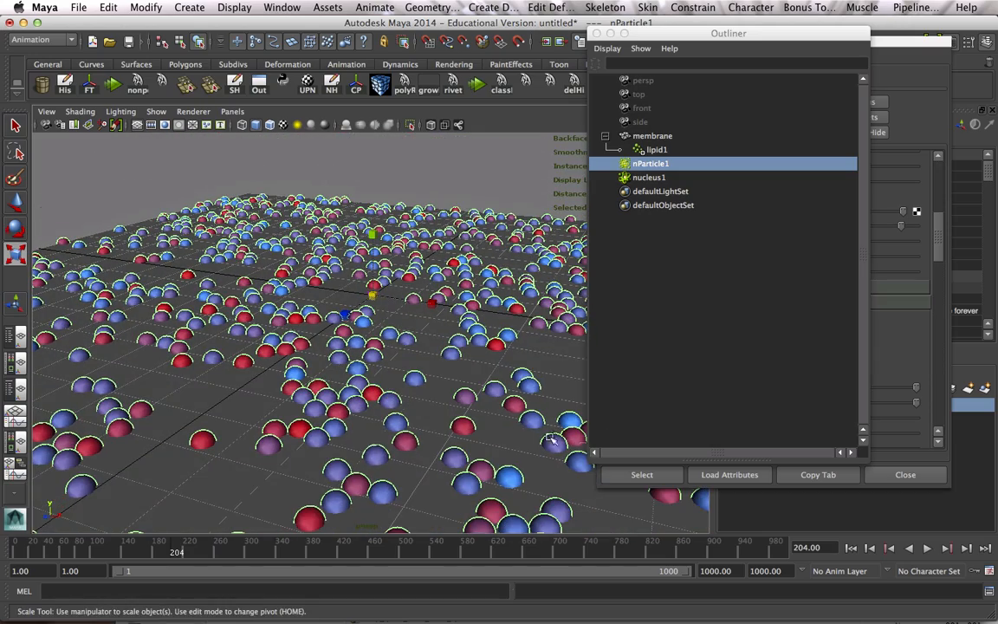
pyautogui.click(927, 548)
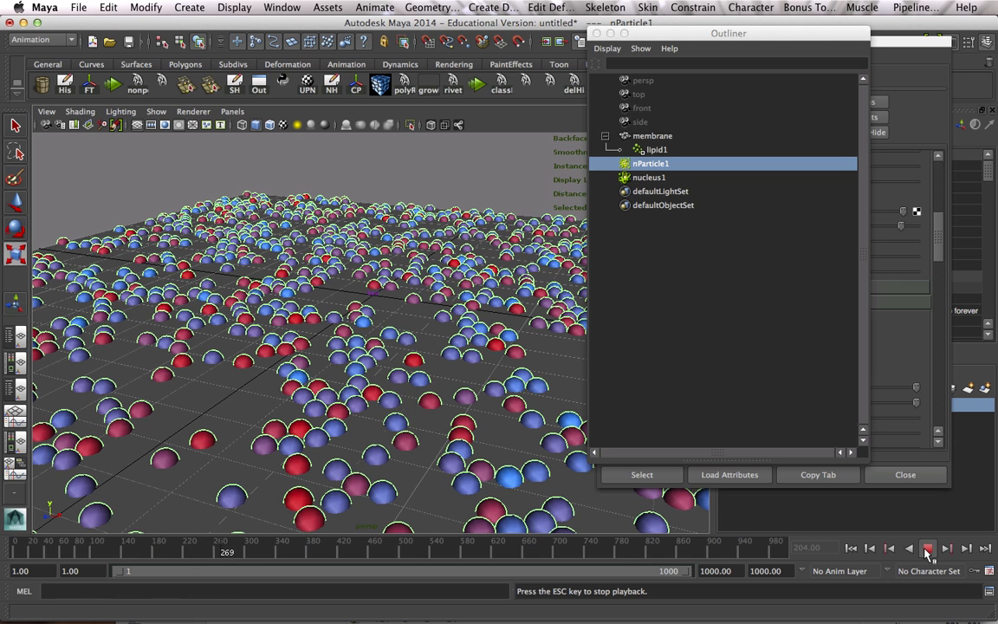
pyautogui.click(927, 548)
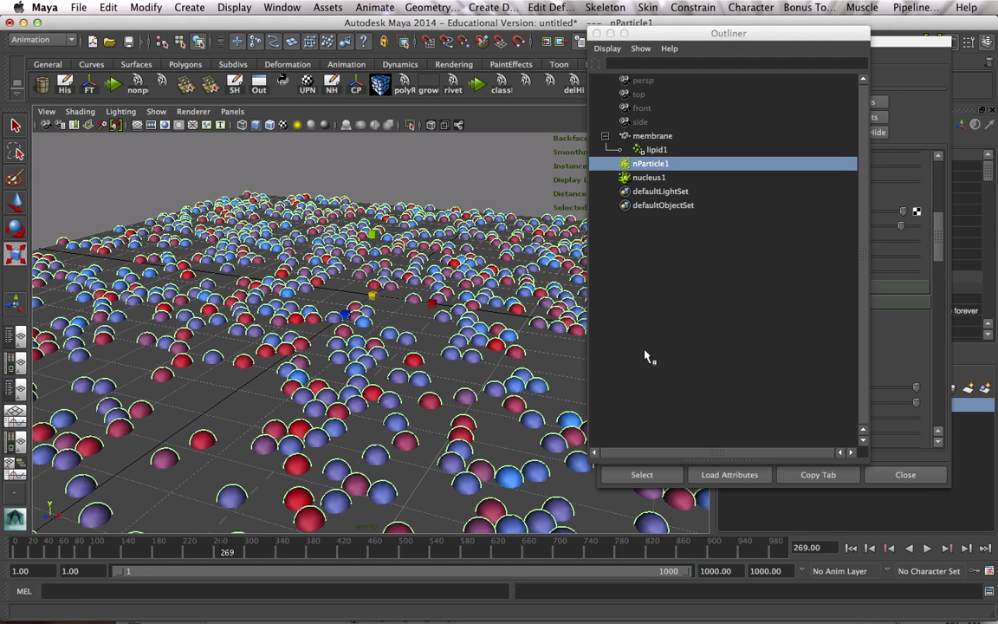
# - Set the particle Radius of nParticleShape1 to 0.5
pyautogui.moveTo(737, 33); pyautogui.dragTo(737, 530)
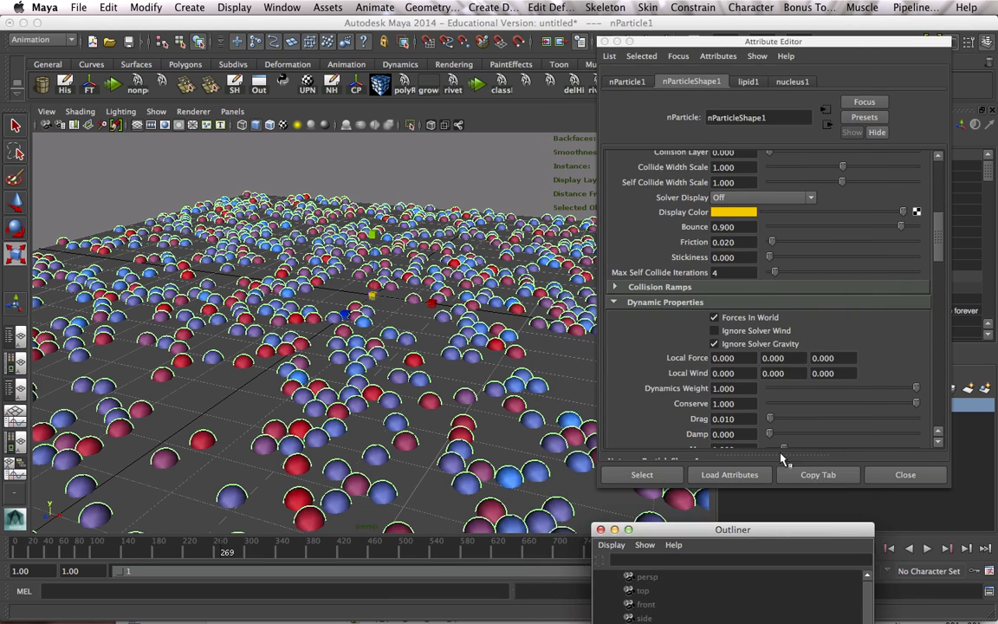
pyautogui.scroll(3, 866, 286)
pyautogui.scroll(5, 888, 291)
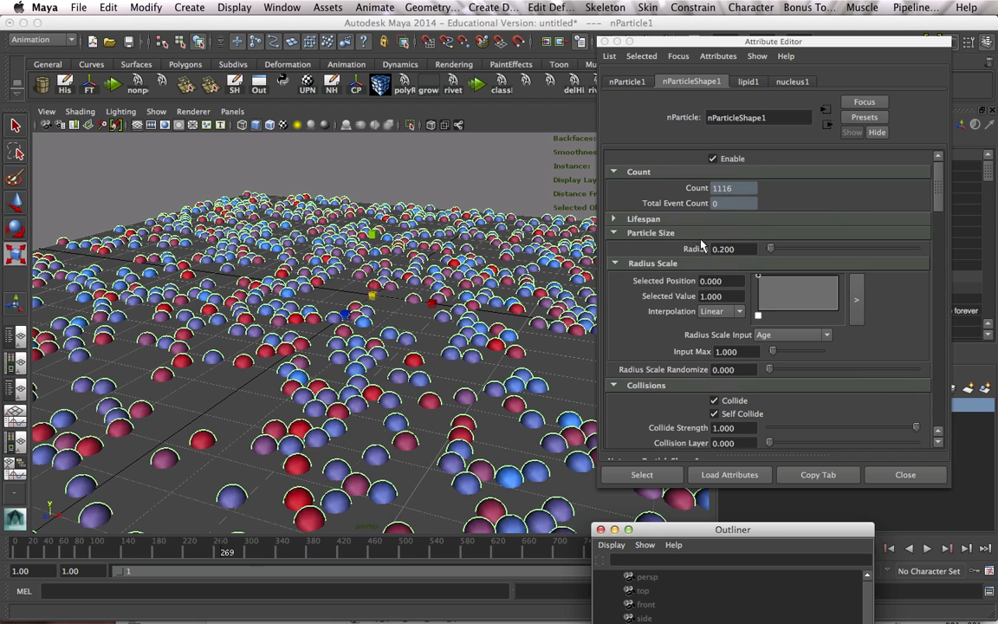
pyautogui.click(739, 249)
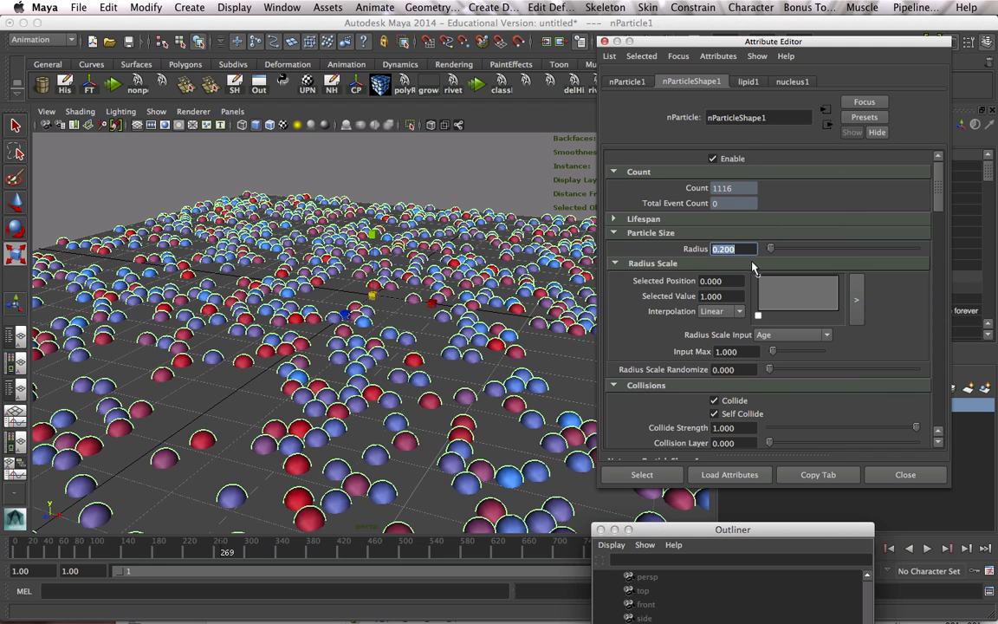
pyautogui.write('0.5')
pyautogui.press('Return')
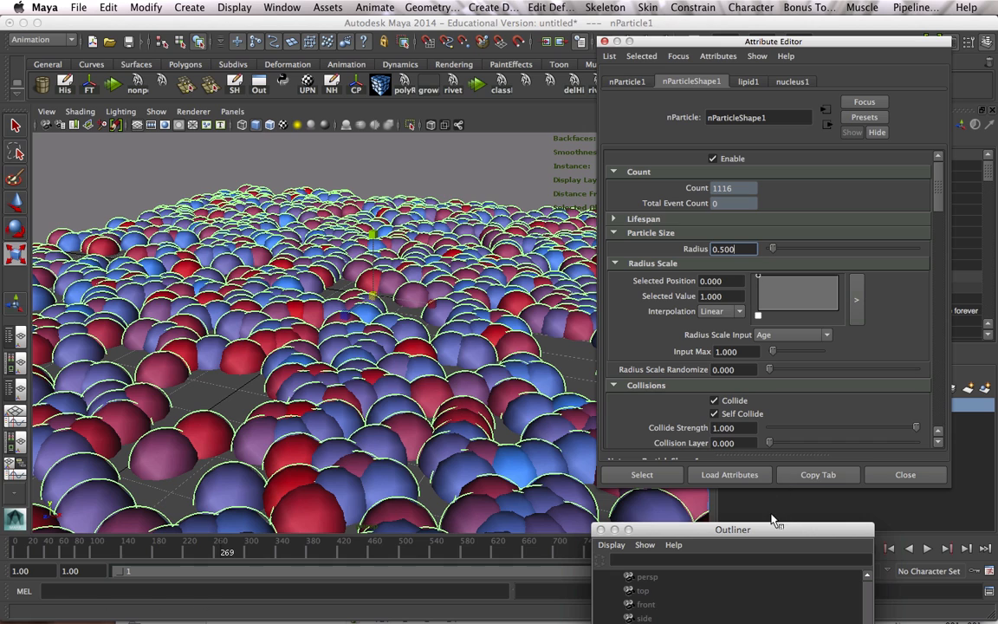
# - Rewind to frame 1, play the enlarged particles to about frame 147 and inspect their spread over the membrane
pyautogui.moveTo(776, 529); pyautogui.dragTo(754, 607)
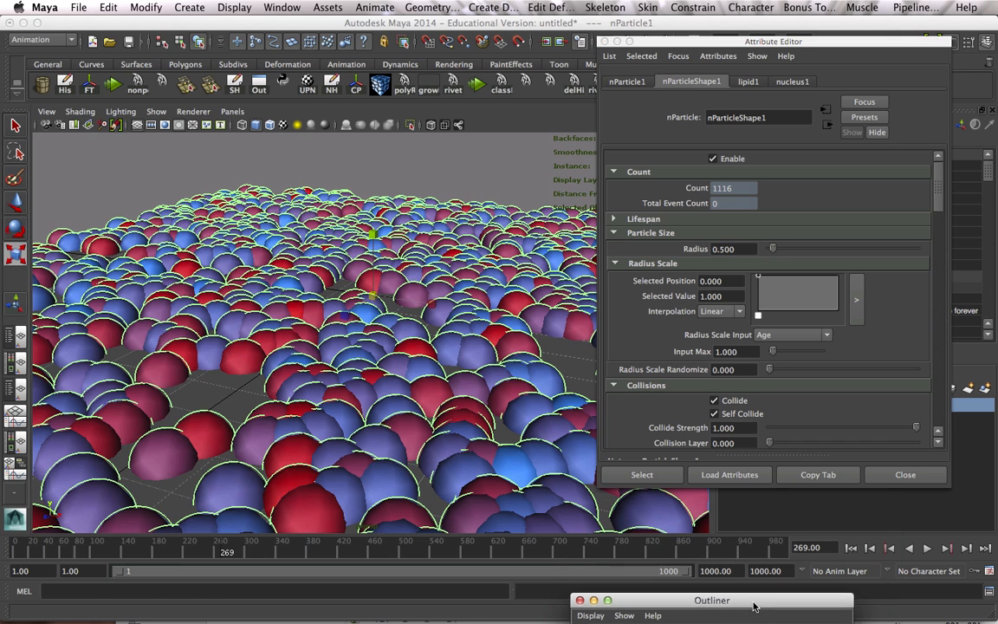
pyautogui.click(851, 547)
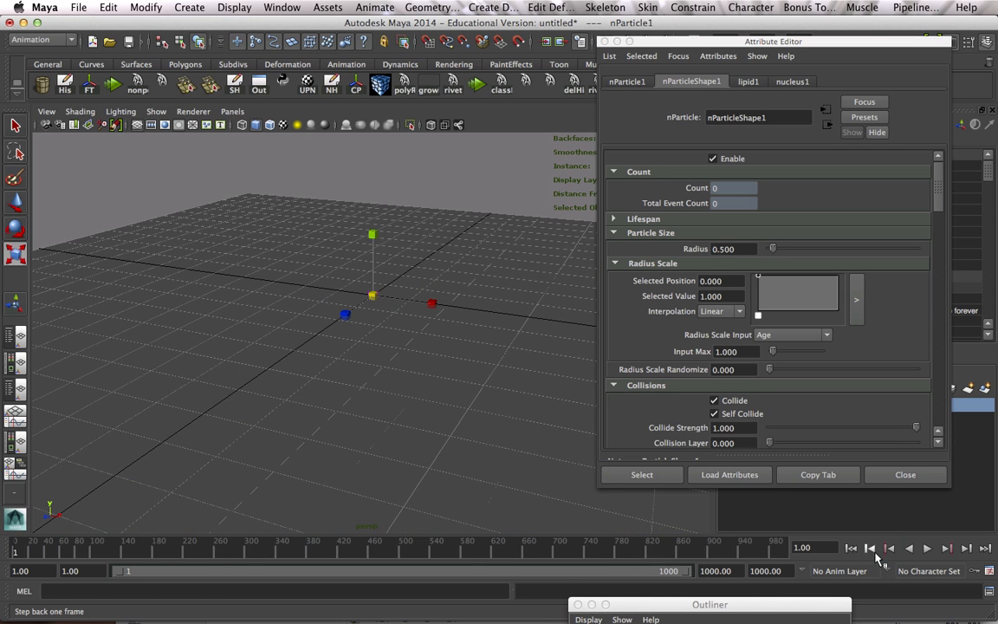
pyautogui.click(927, 548)
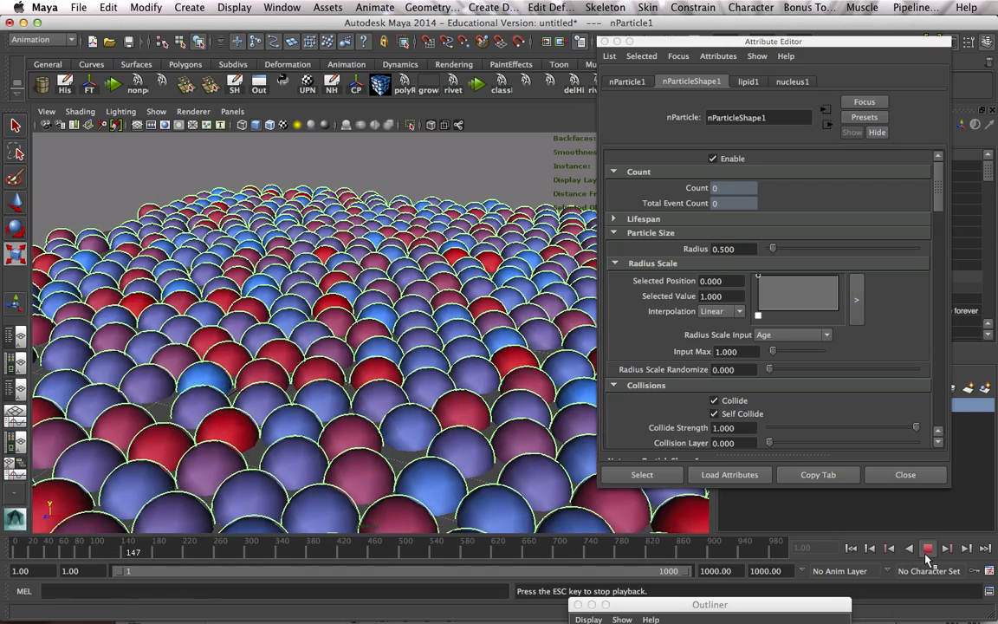
pyautogui.click(926, 555)
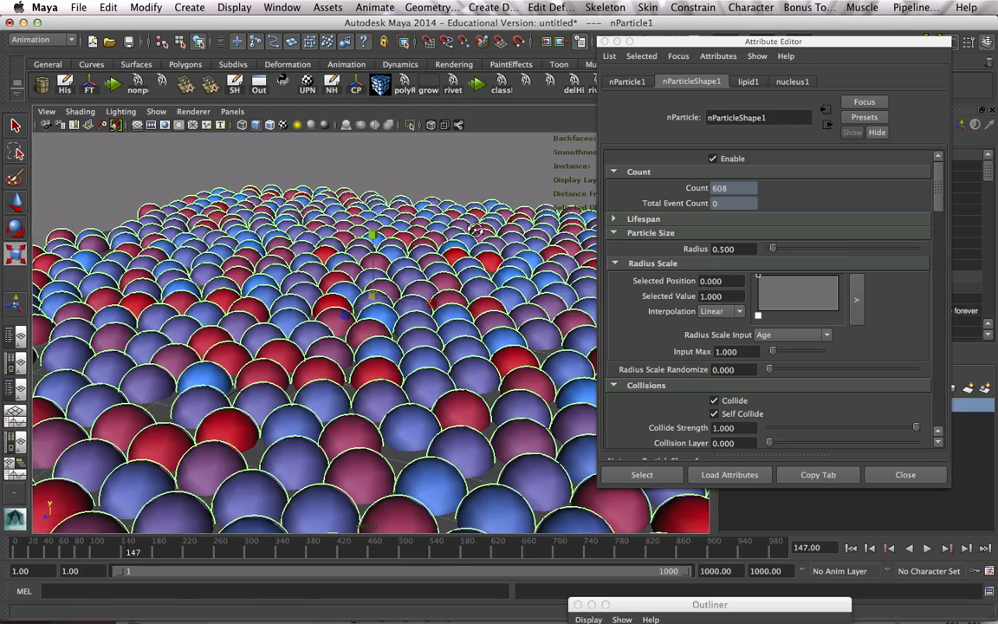
pyautogui.keyDown('alt'); pyautogui.moveTo(476, 213); pyautogui.dragTo(390, 277); pyautogui.keyUp('alt')
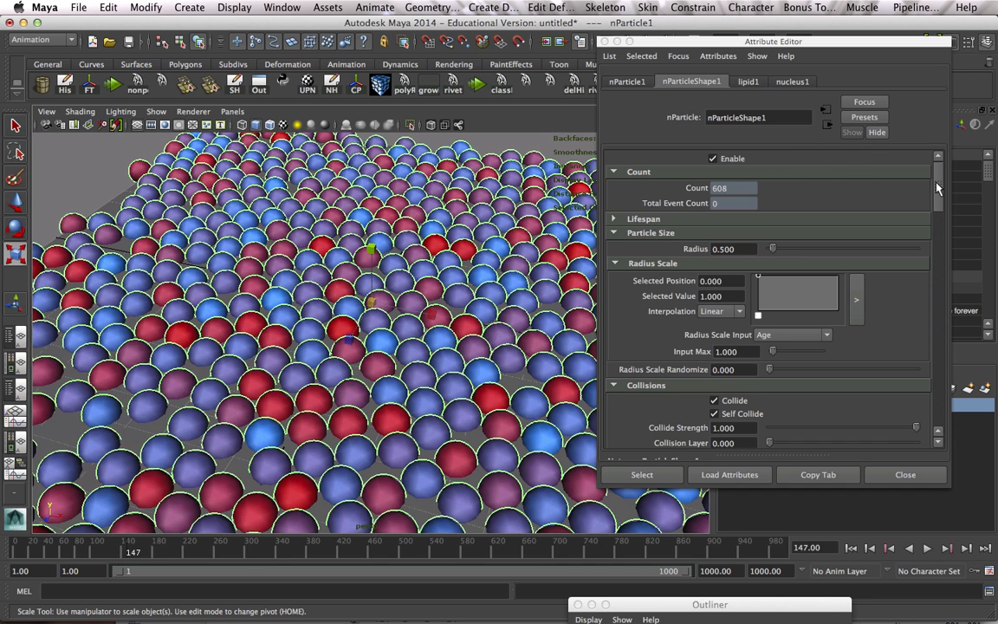
# - Set the emission Max Count of nParticleShape1 to 620 and replay the simulation from frame 1 to about frame 256
pyautogui.moveTo(936, 187); pyautogui.dragTo(937, 340)
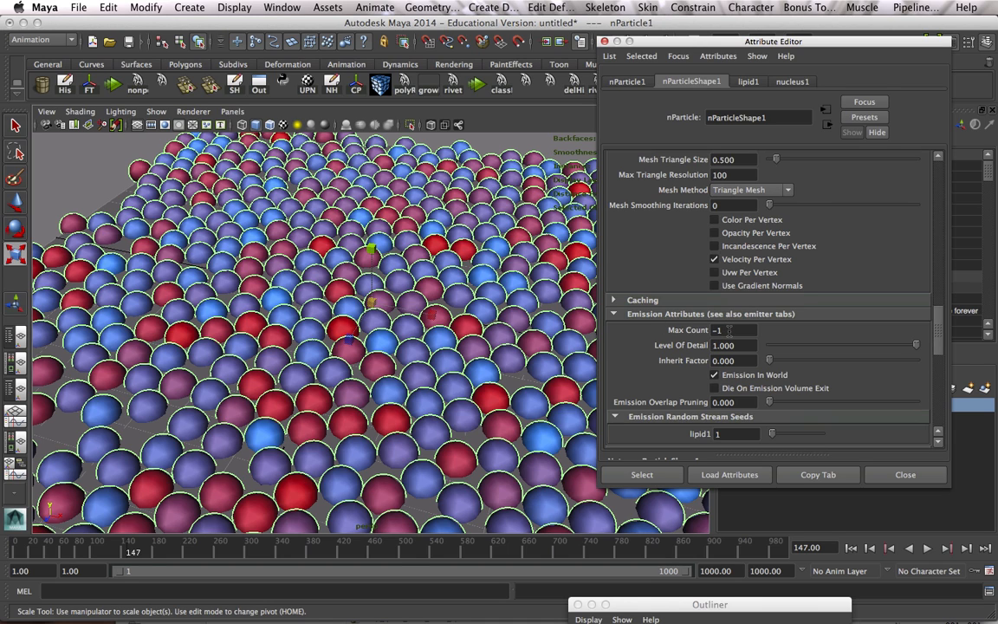
pyautogui.click(719, 330)
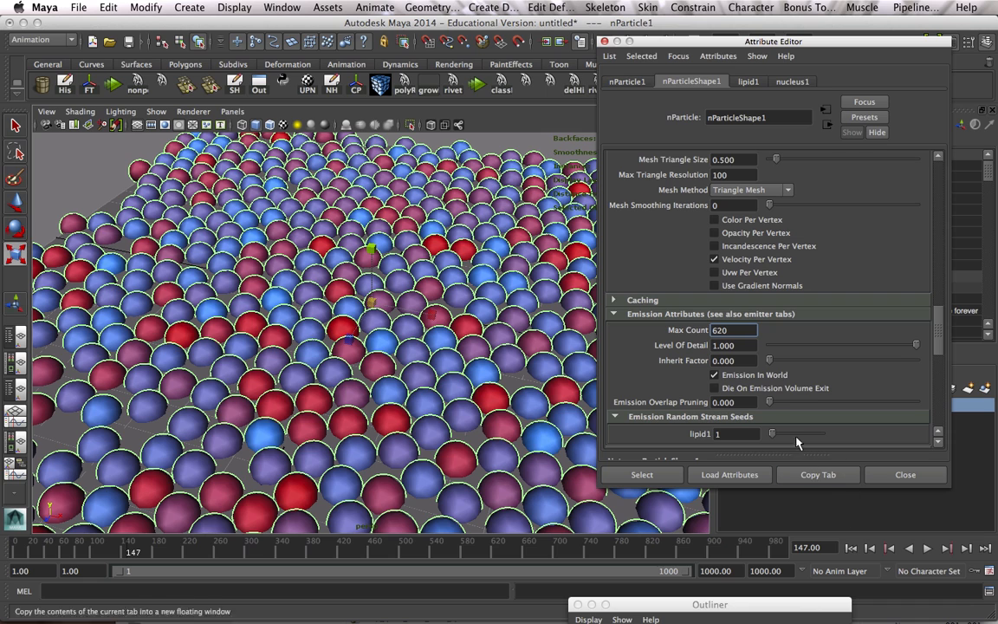
pyautogui.click(853, 549)
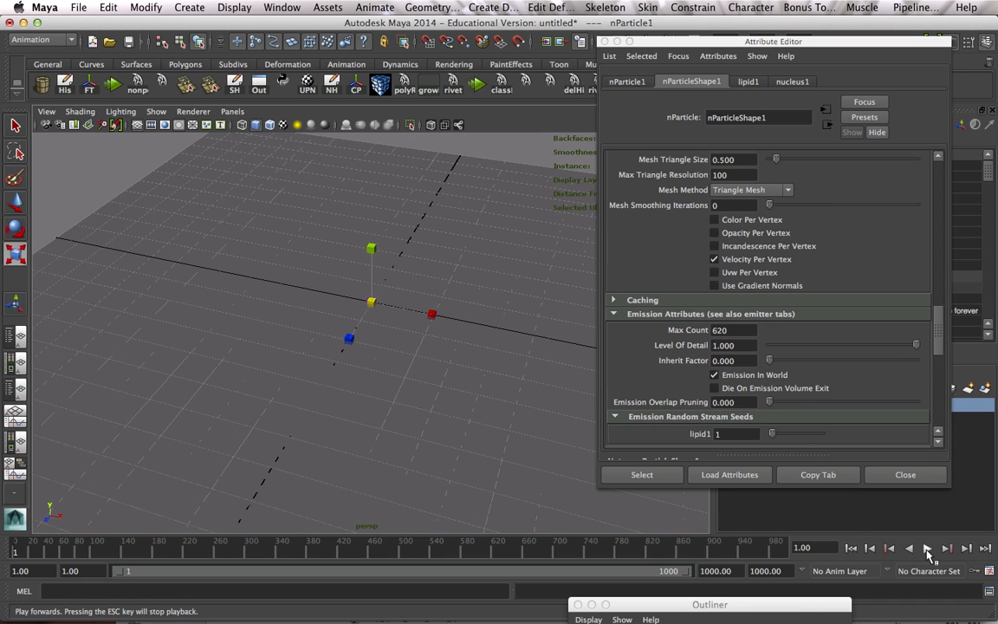
pyautogui.click(928, 549)
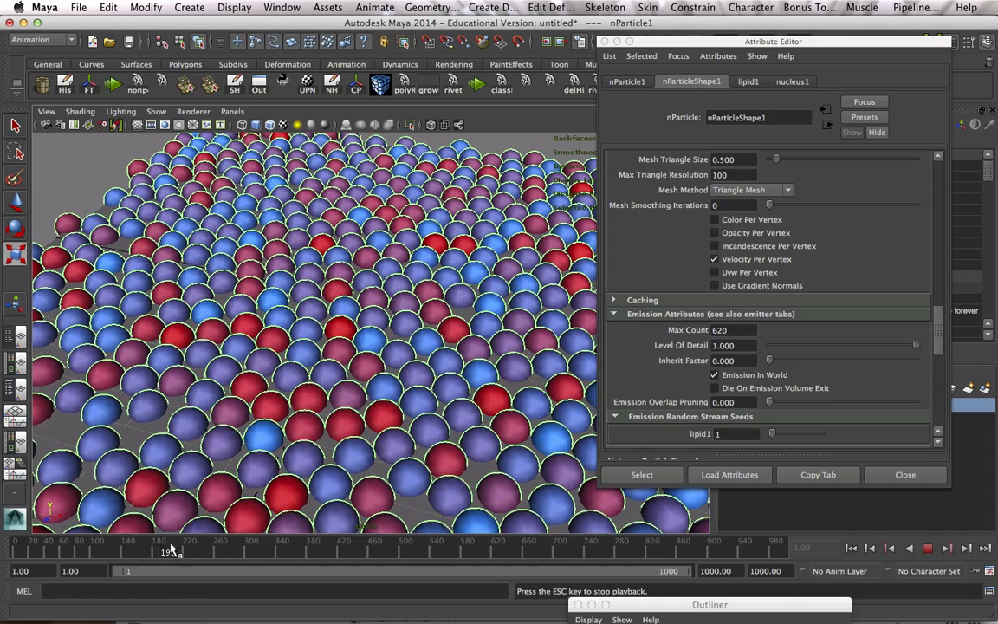
pyautogui.keyDown('alt'); pyautogui.moveTo(303, 398); pyautogui.dragTo(298, 408); pyautogui.keyUp('alt')
pyautogui.keyDown('alt'); pyautogui.moveTo(400, 415); pyautogui.dragTo(273, 386, button='right'); pyautogui.keyUp('alt')
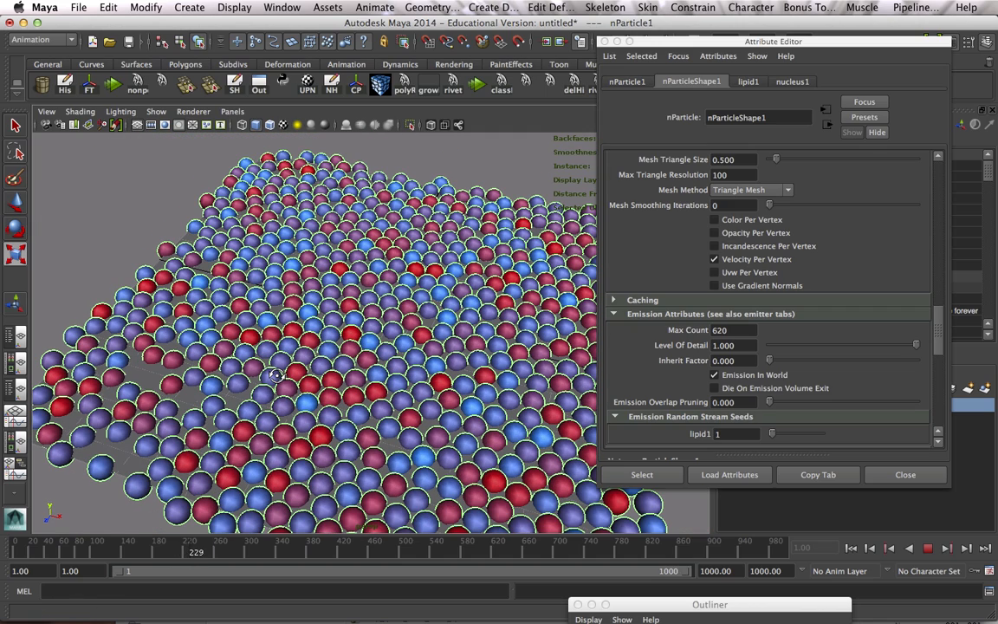
pyautogui.click(928, 552)
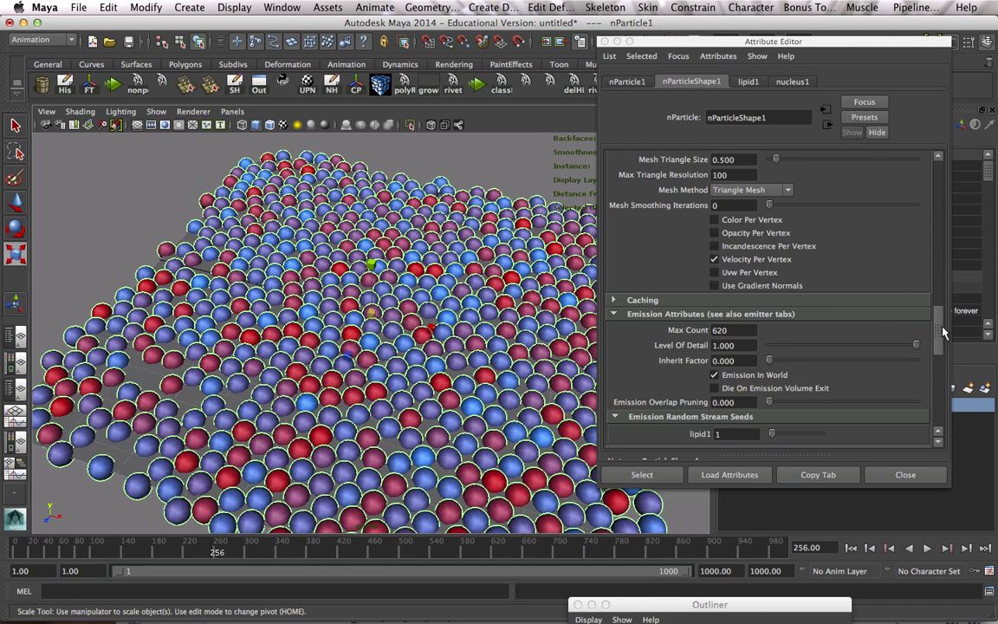
# - Examine the Per Particle (Array) Attributes of nParticleShape1 and the particle layout on the membrane
pyautogui.moveTo(943, 332); pyautogui.dragTo(937, 307)
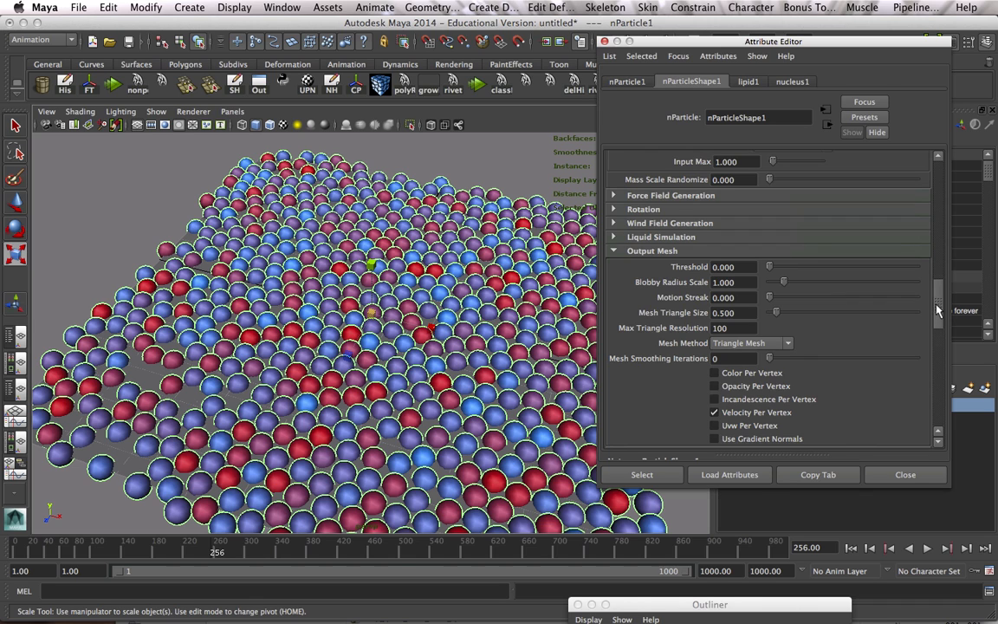
pyautogui.moveTo(938, 307); pyautogui.dragTo(947, 389)
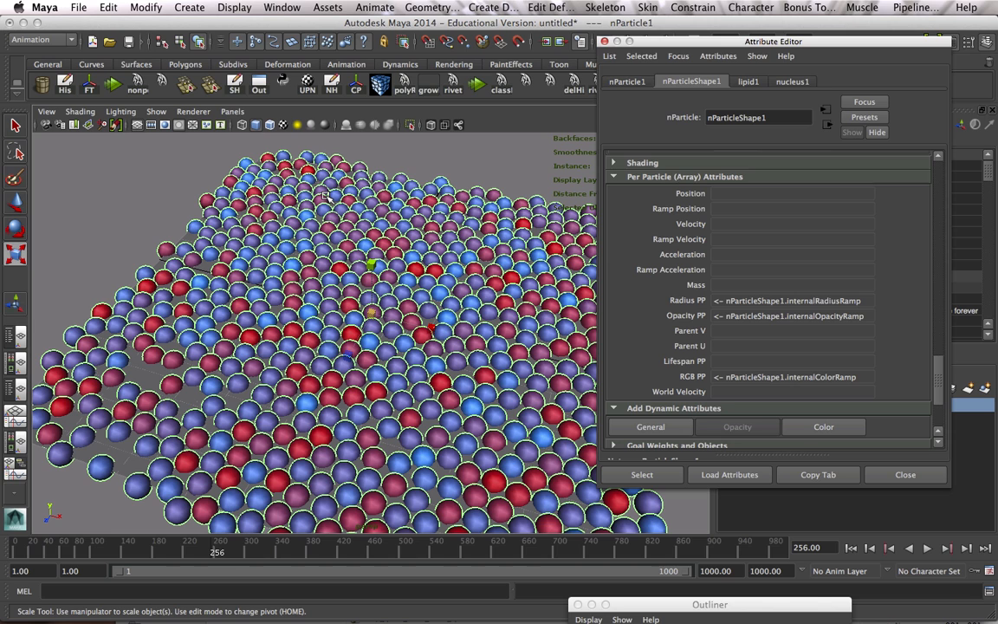
pyautogui.keyDown('alt'); pyautogui.moveTo(247, 163); pyautogui.dragTo(269, 256); pyautogui.keyUp('alt')
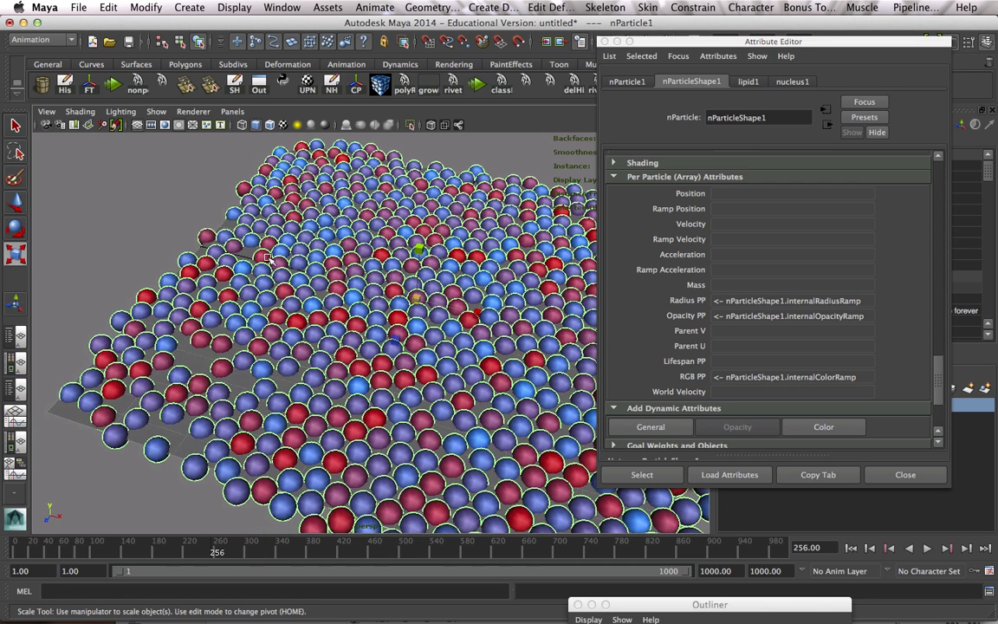
# - Add the membrane plane to the nParticle1 selection and make it the particles' goal with a goal weight of 1.000
pyautogui.click(49, 409)
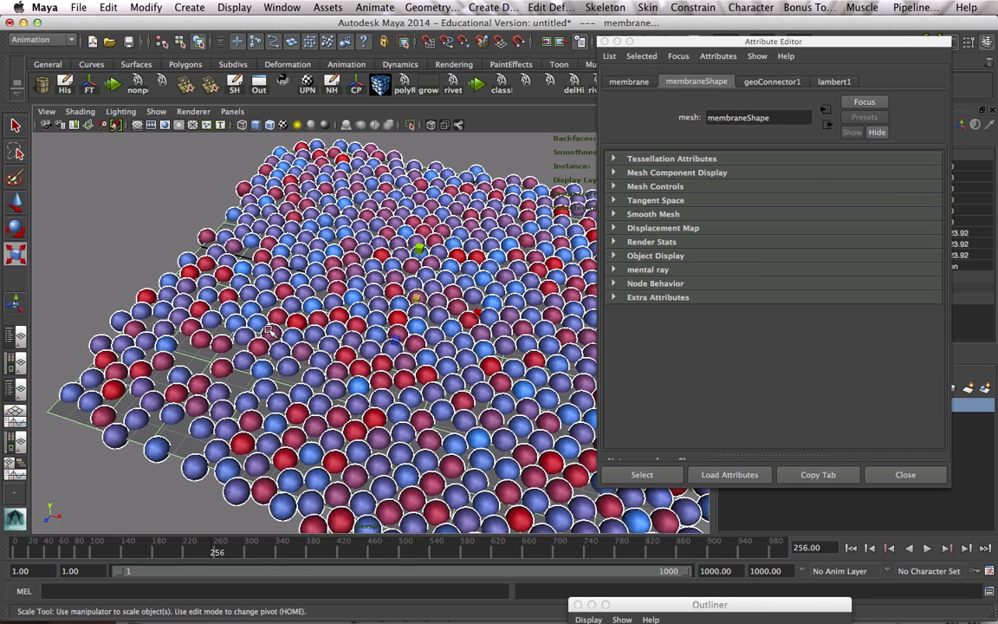
pyautogui.press('space')
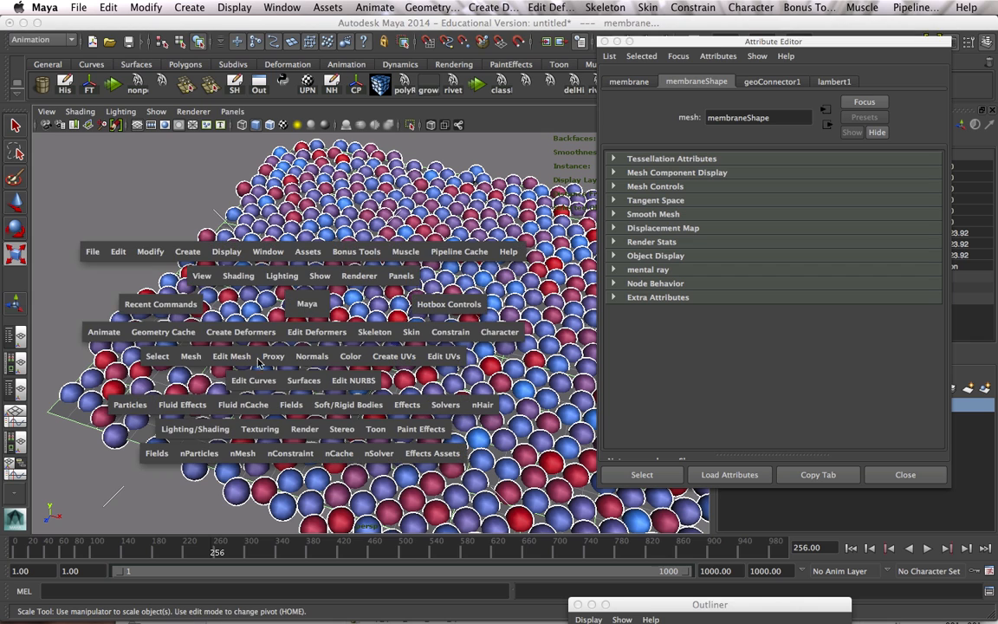
pyautogui.click(199, 453)
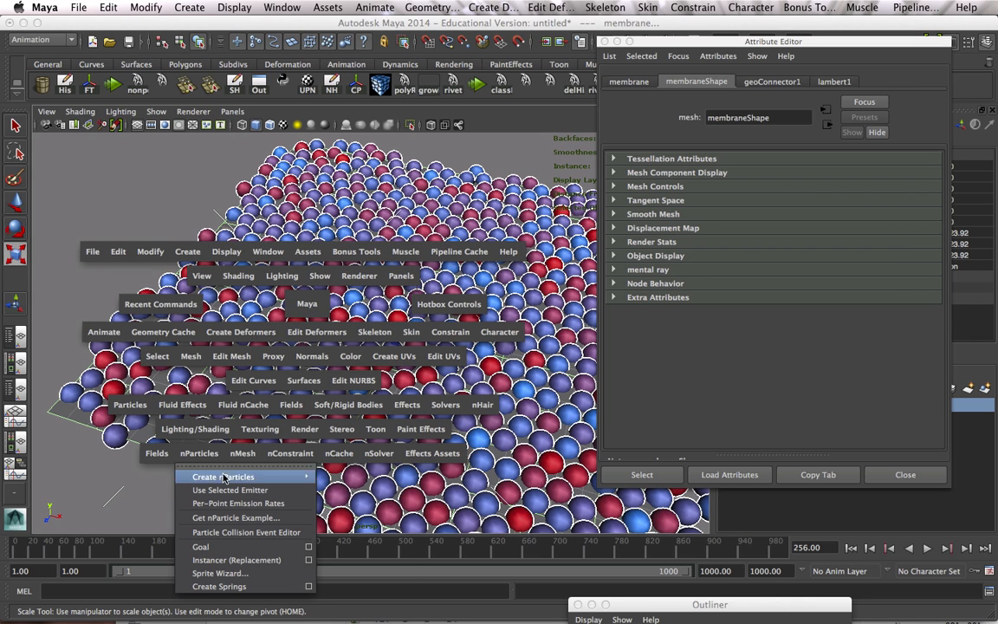
pyautogui.click(309, 547)
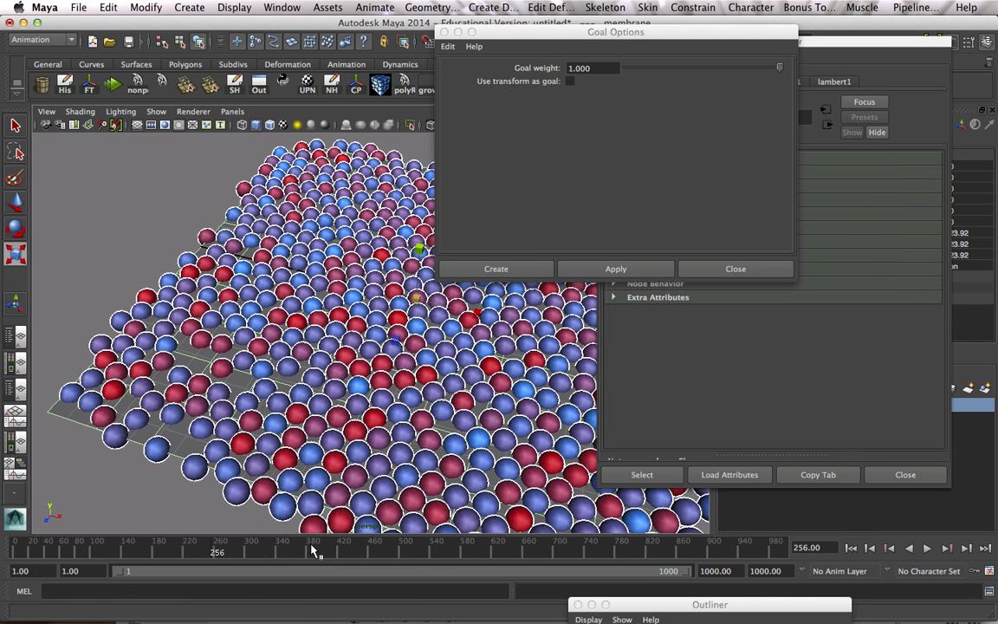
pyautogui.moveTo(612, 33); pyautogui.dragTo(557, 40)
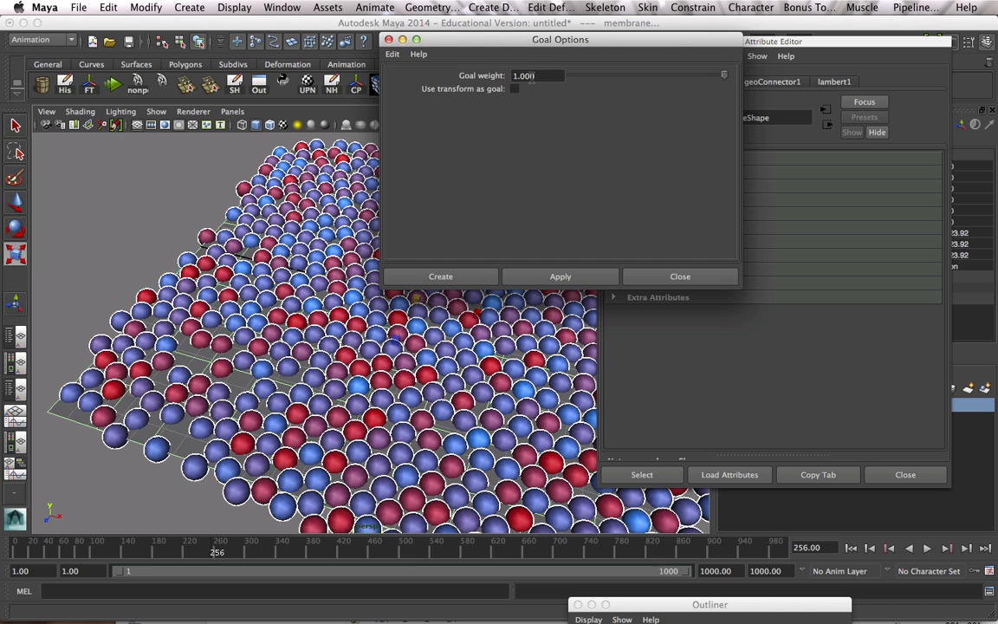
pyautogui.click(482, 274)
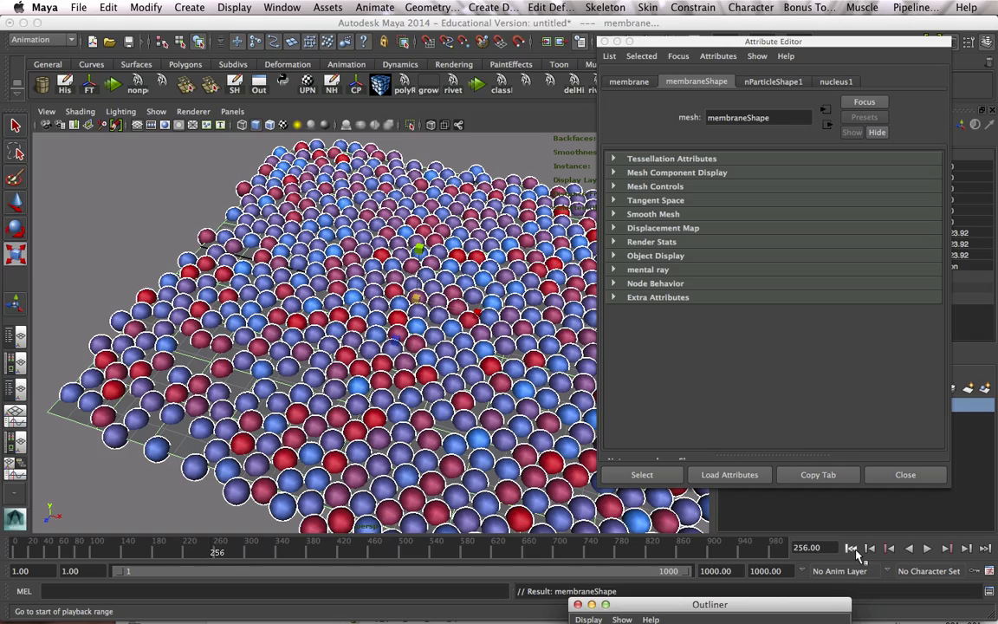
# - Rewind to frame 1 and play the goal-driven particles to about frame 138
pyautogui.click(853, 549)
pyautogui.click(929, 550)
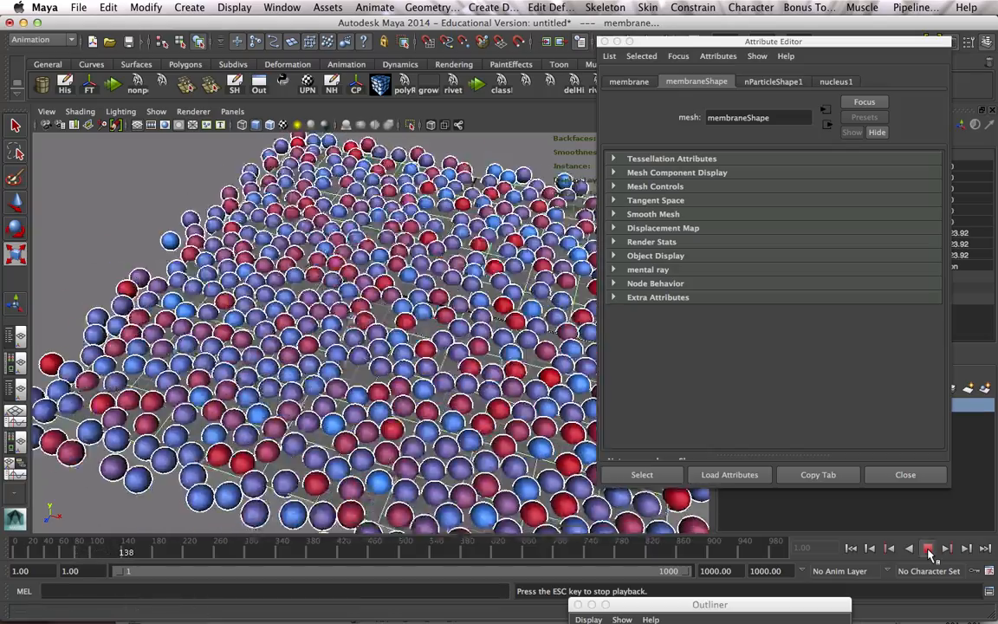
pyautogui.click(928, 549)
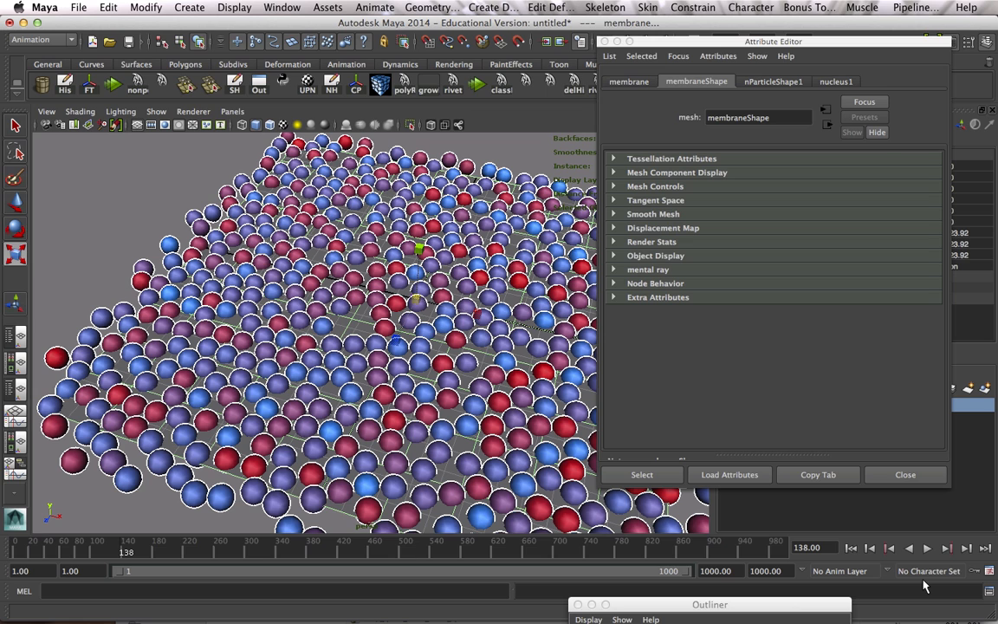
pyautogui.press('r')
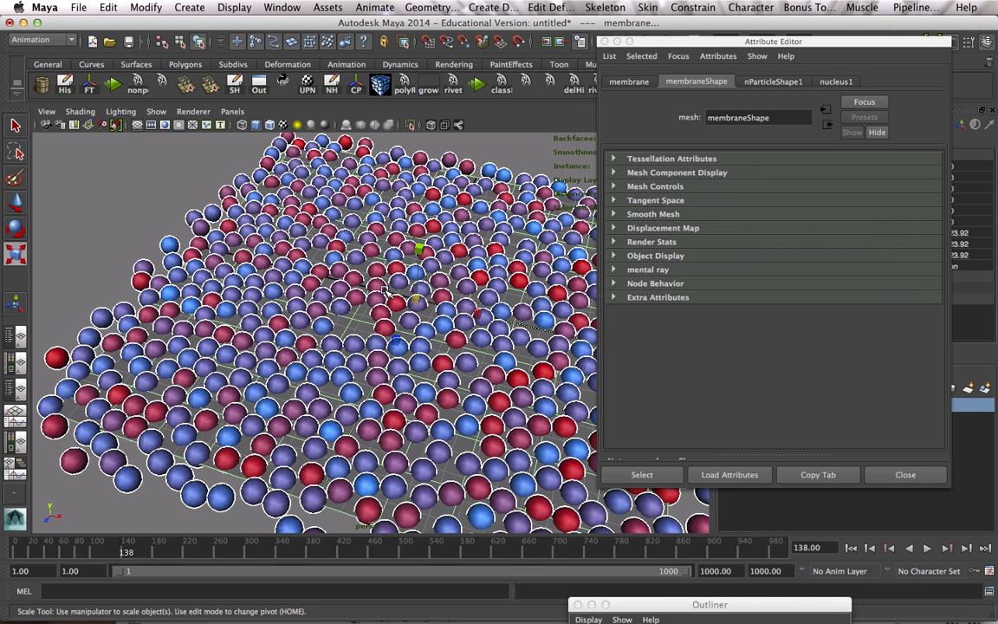
# - Select nParticle1, switch to Chrome to consult the wiki's goalU and goalV expression for surface-emitted particles, and return to Maya
pyautogui.click(194, 211)
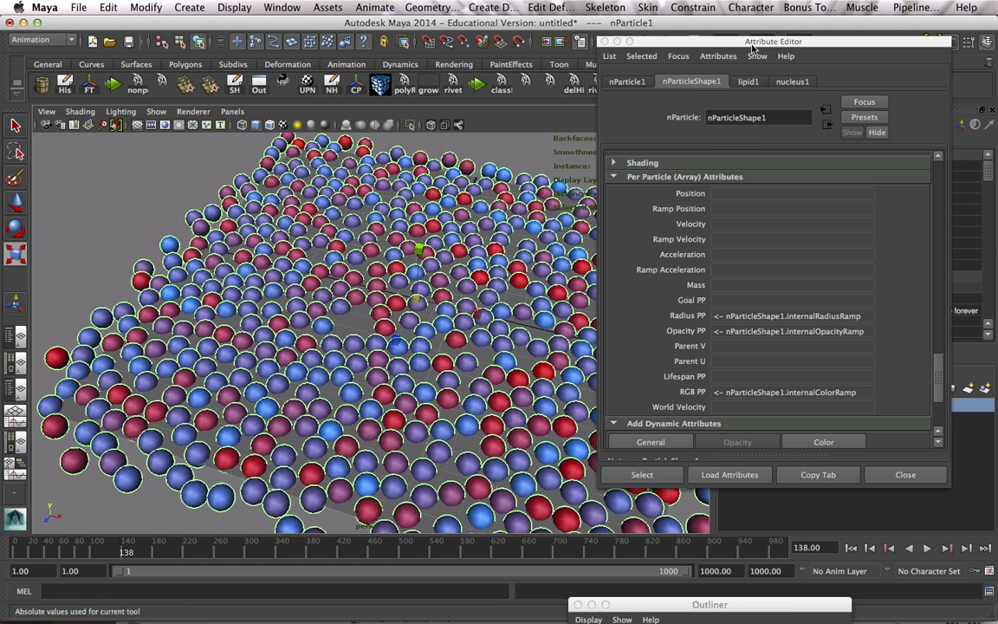
pyautogui.moveTo(680, 41); pyautogui.dragTo(547, 21)
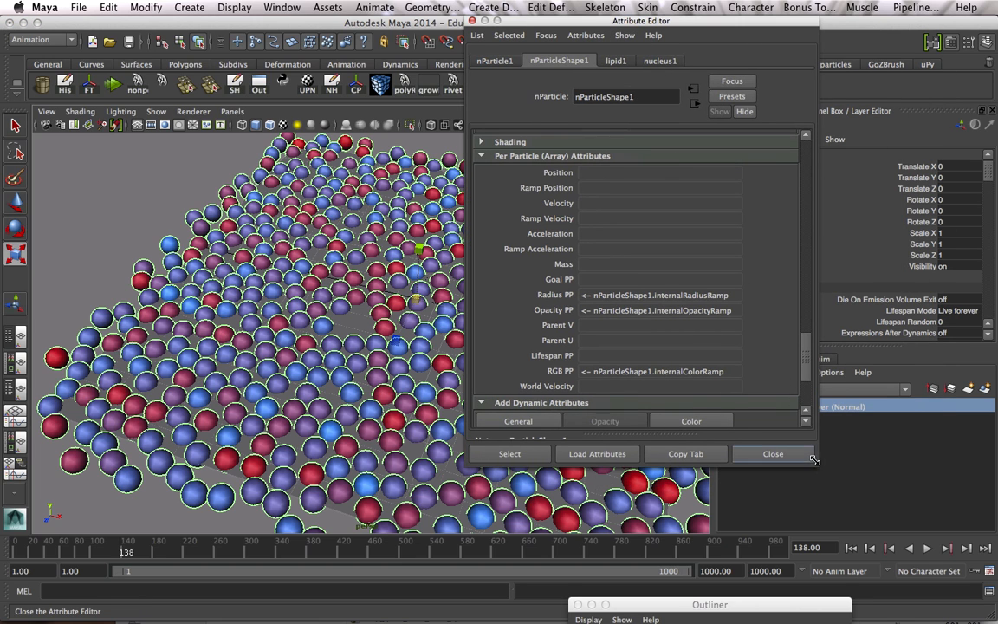
pyautogui.press('super+Tab')
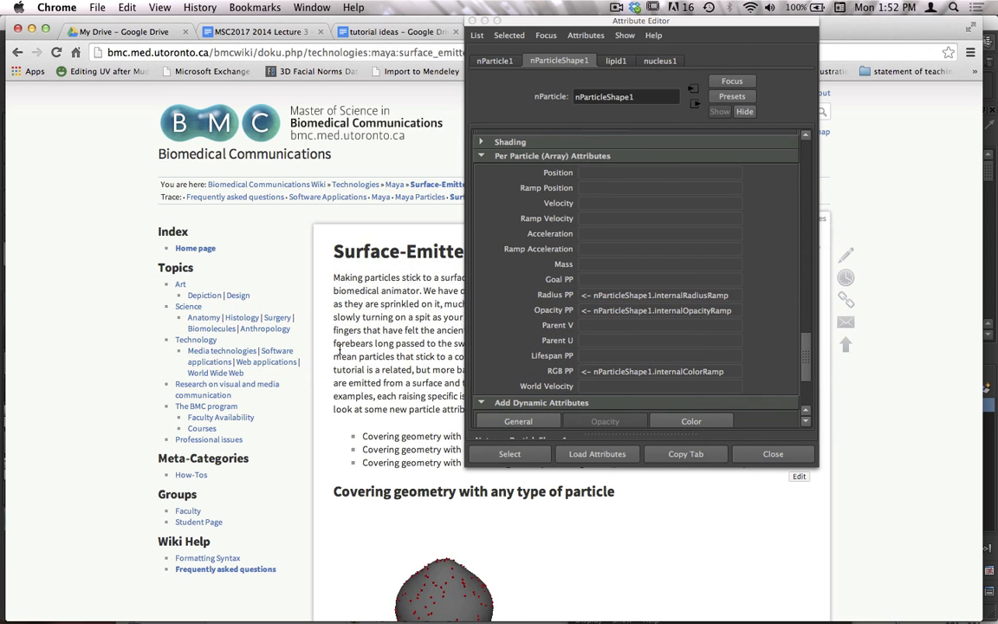
pyautogui.scroll(-15, 357, 365)
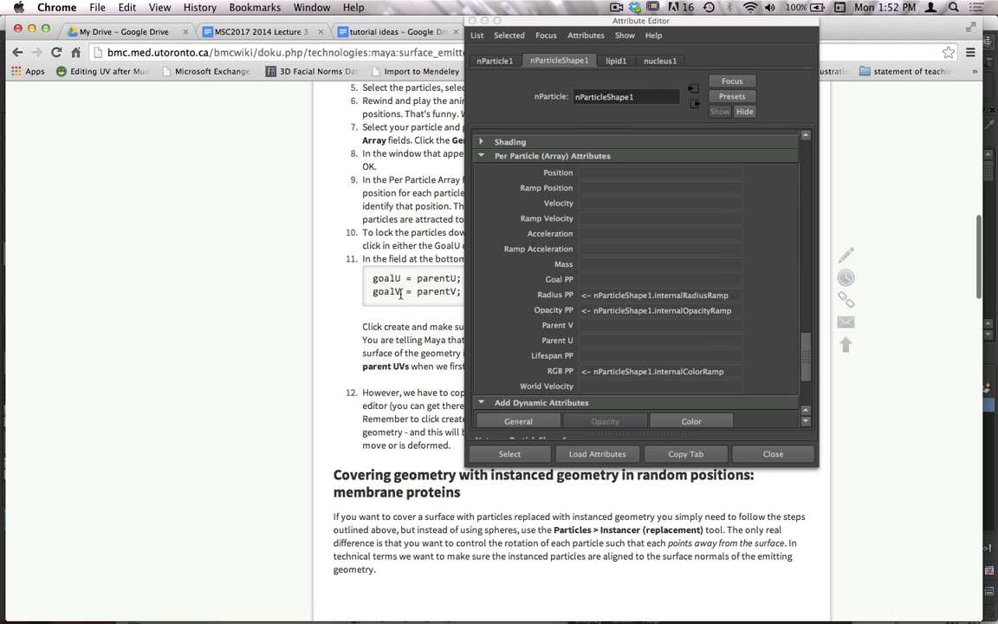
pyautogui.press('super+Tab')
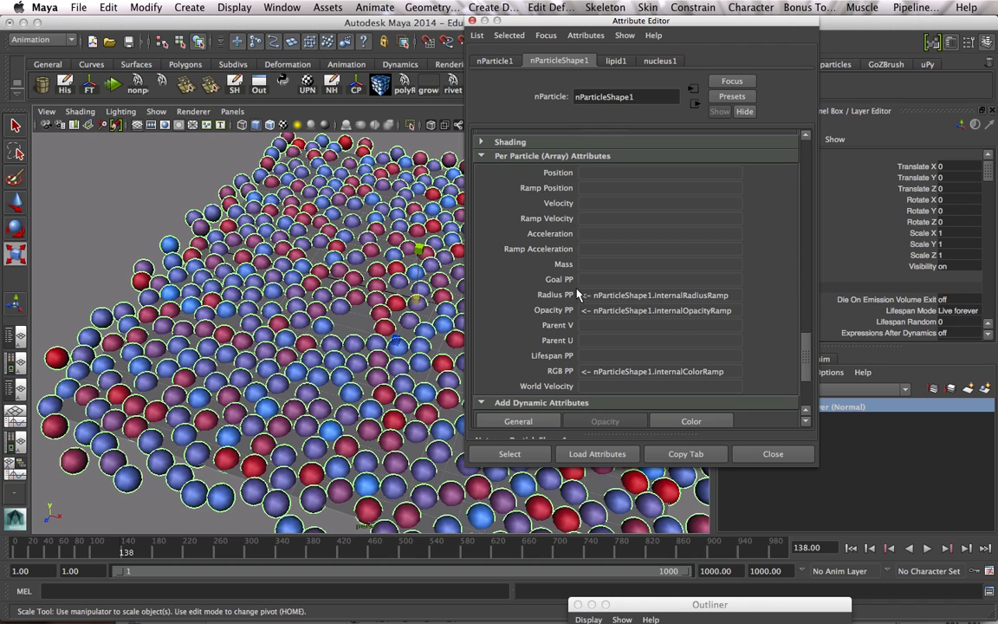
# - Add the goalU and goalV per-particle attributes to nParticleShape1
pyautogui.scroll(-2, 511, 368)
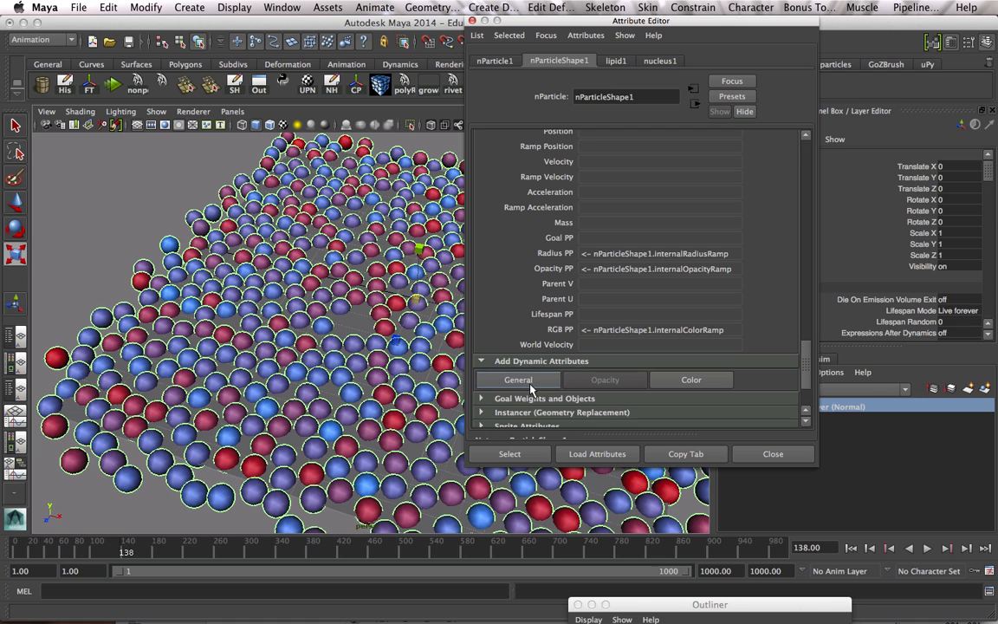
pyautogui.click(531, 388)
pyautogui.moveTo(526, 167); pyautogui.dragTo(659, 50)
pyautogui.click(496, 210)
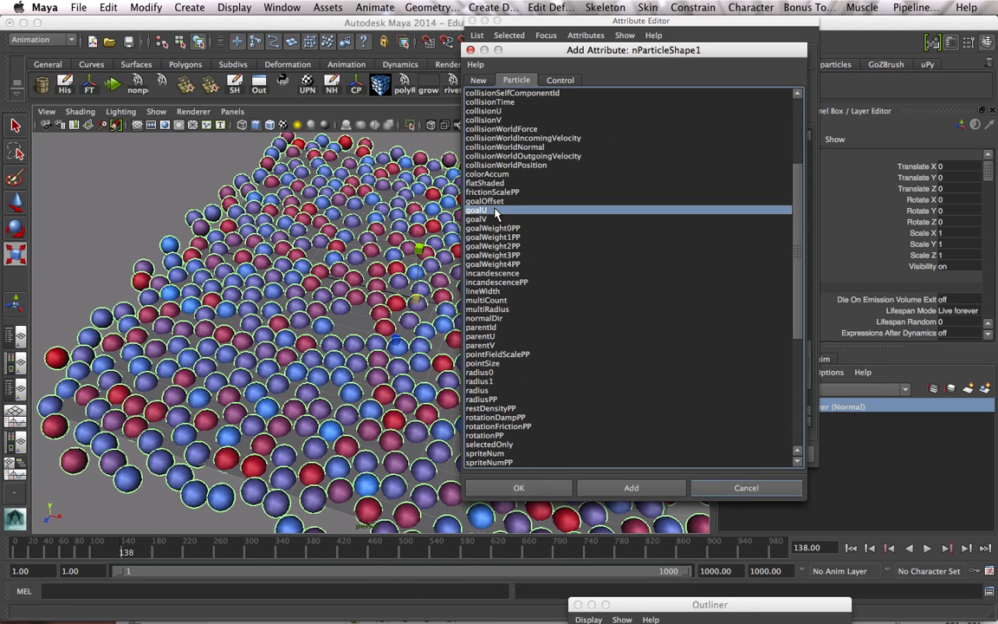
pyautogui.keyDown('shift'); pyautogui.click(496, 220); pyautogui.keyUp('shift')
pyautogui.click(544, 486)
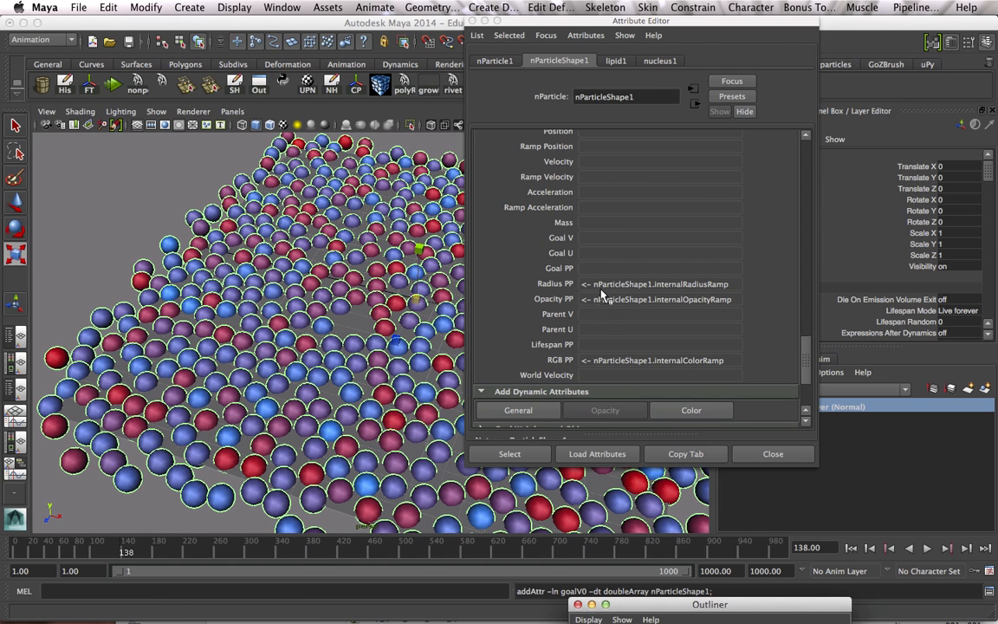
# - Create a creation expression on nParticleShape1's Goal V containing "goalU=parentU;" and "goalV=parentV;"
pyautogui.rightClick(598, 244)
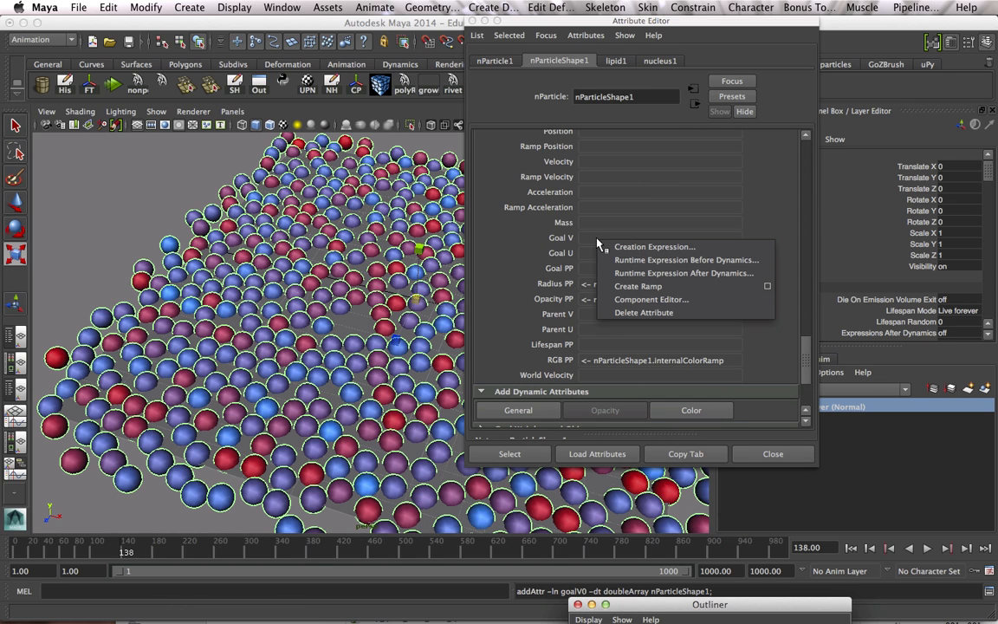
pyautogui.click(562, 240)
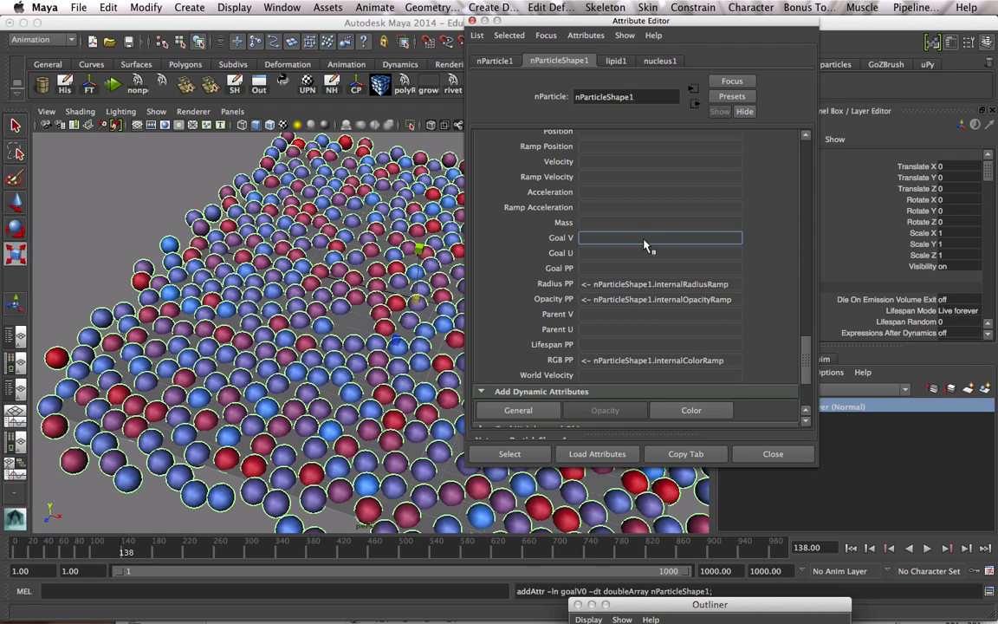
pyautogui.rightClick(614, 243)
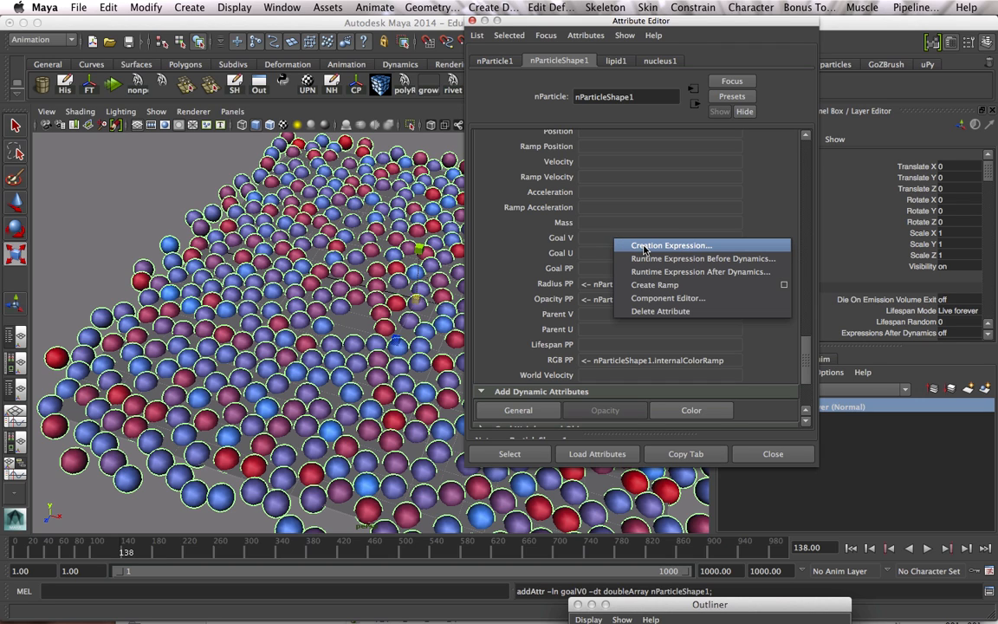
pyautogui.click(644, 246)
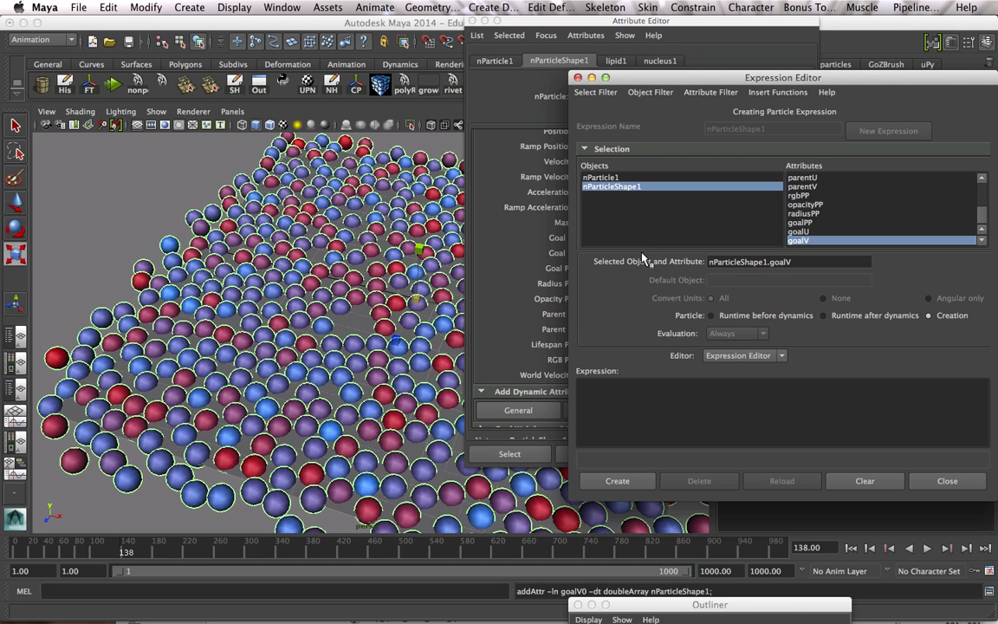
pyautogui.click(612, 420)
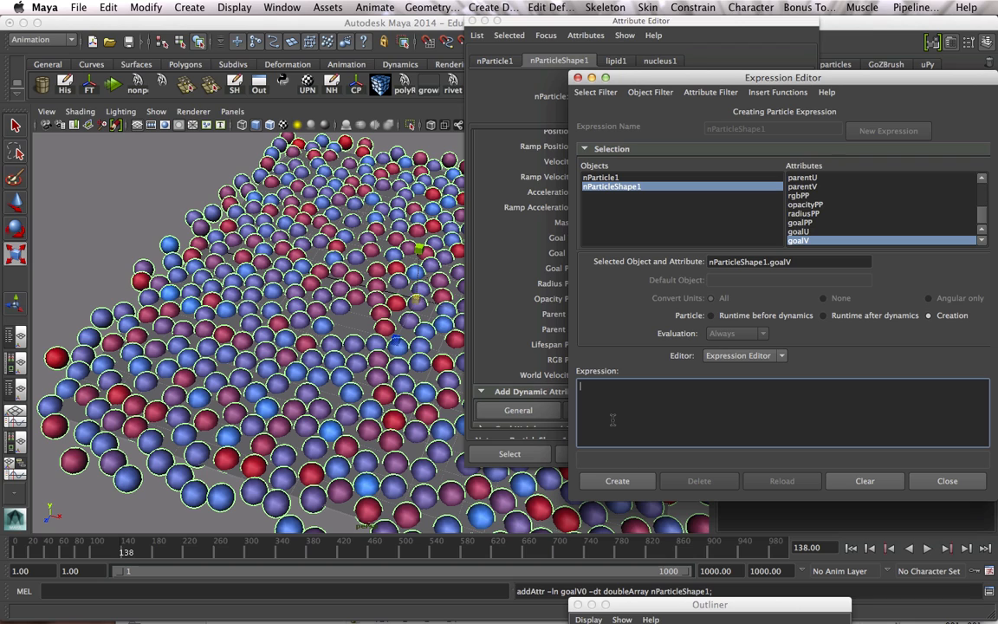
pyautogui.write('goalU')
pyautogui.write('=parent')
pyautogui.write('U')
pyautogui.write('; ')
pyautogui.write('goal')
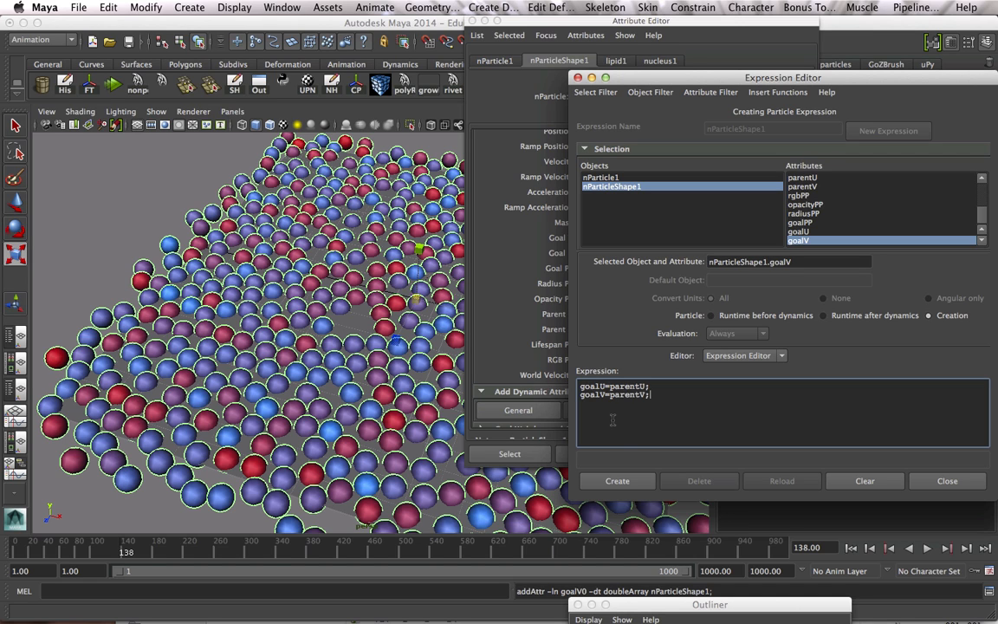
pyautogui.click(624, 478)
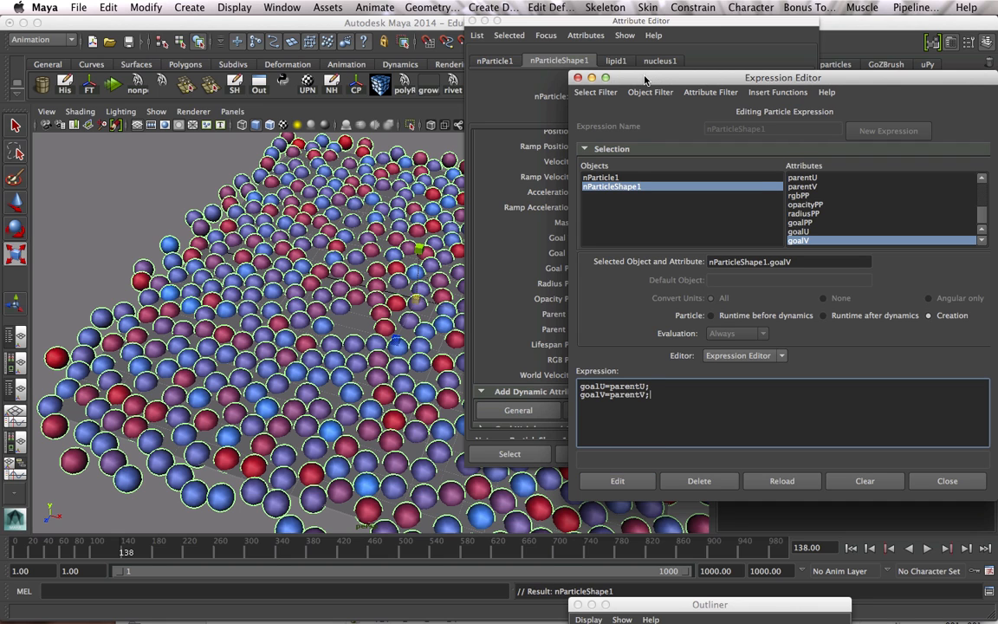
# - Select the membrane, clear the editor windows off it and replay the simulation from frame 1 to about frame 205
pyautogui.moveTo(645, 79); pyautogui.dragTo(703, 67)
pyautogui.moveTo(575, 24); pyautogui.dragTo(511, 446)
pyautogui.keyDown('alt'); pyautogui.moveTo(425, 343); pyautogui.dragTo(450, 329); pyautogui.keyUp('alt')
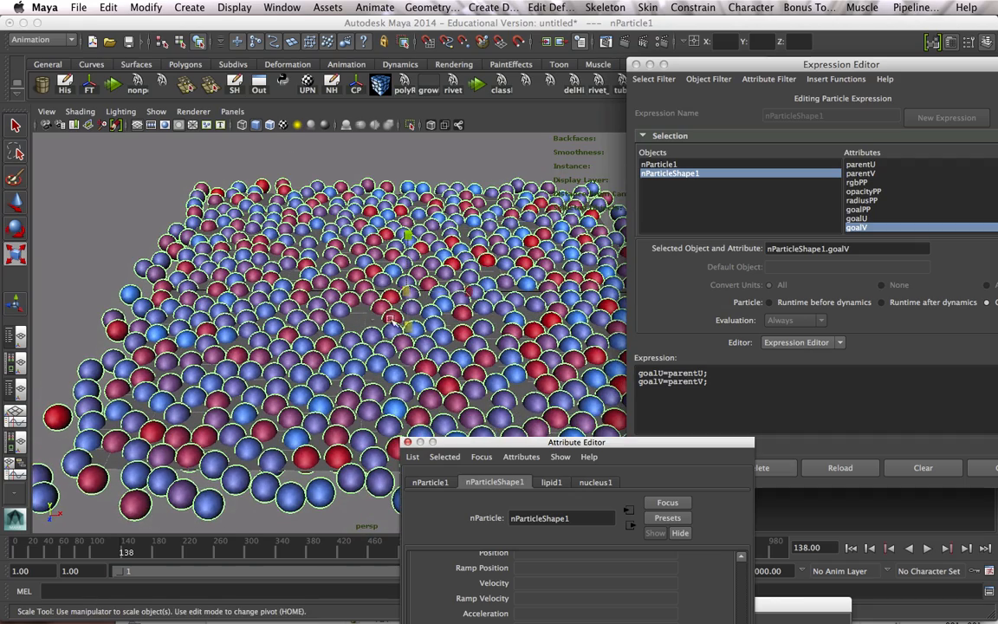
pyautogui.click(367, 315)
pyautogui.keyDown('alt'); pyautogui.moveTo(445, 301); pyautogui.dragTo(442, 302, button='right'); pyautogui.keyUp('alt')
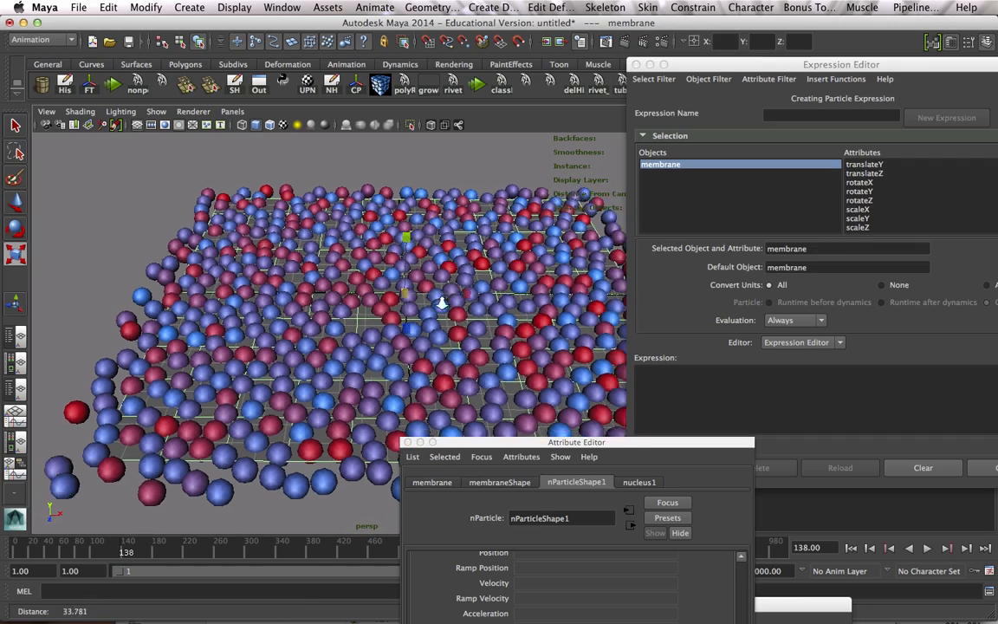
pyautogui.scroll(-8, 442, 303)
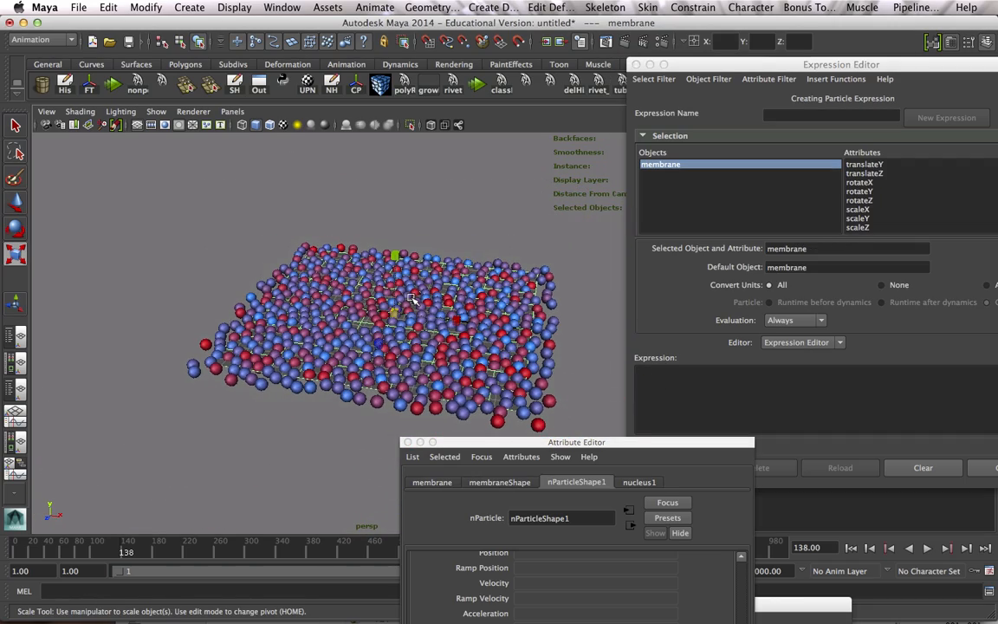
pyautogui.press('space')
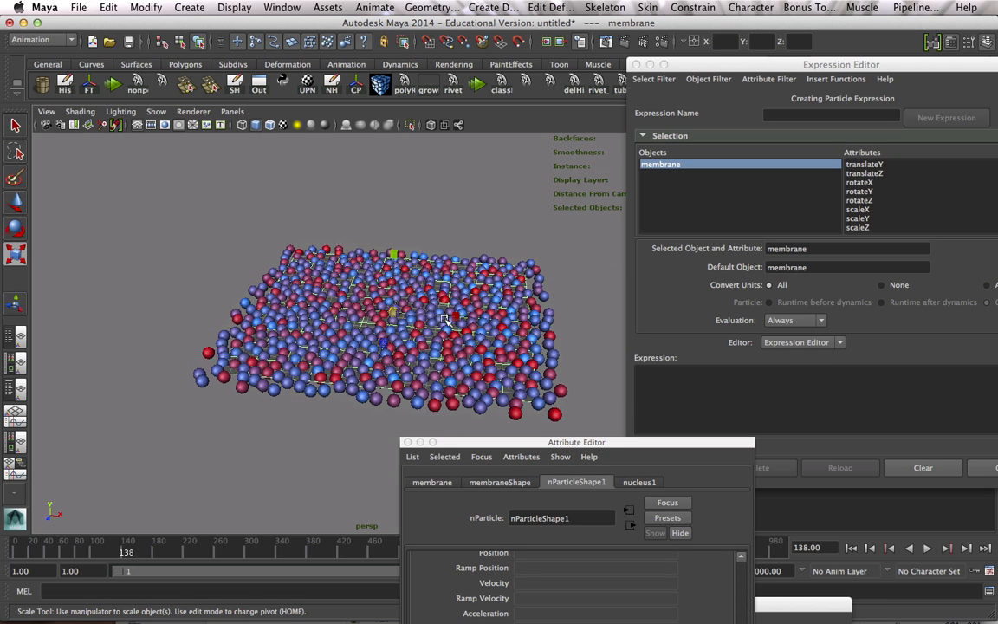
pyautogui.moveTo(448, 448); pyautogui.dragTo(424, 598)
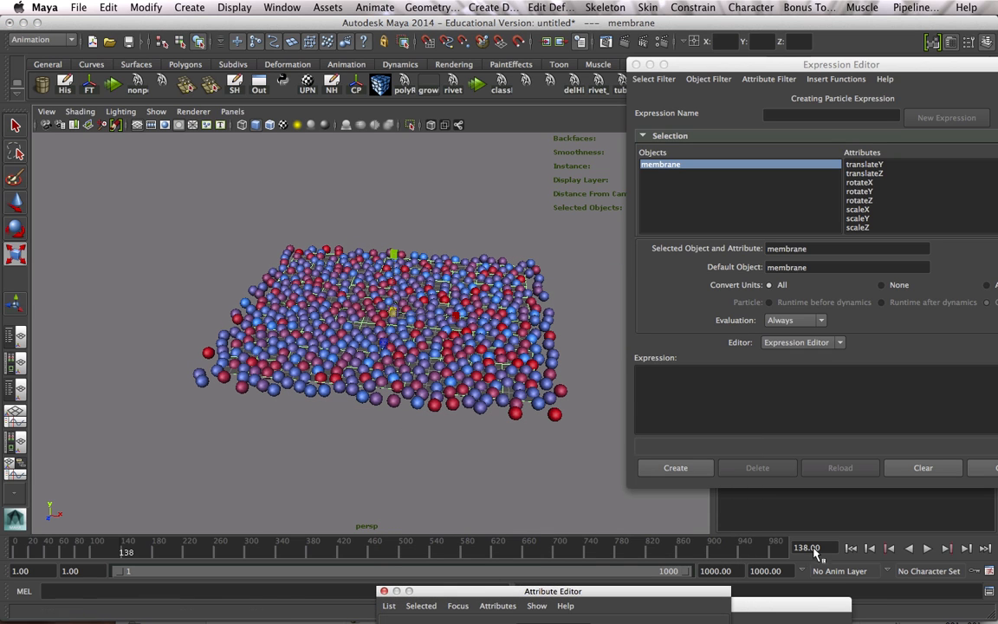
pyautogui.click(849, 547)
pyautogui.click(927, 549)
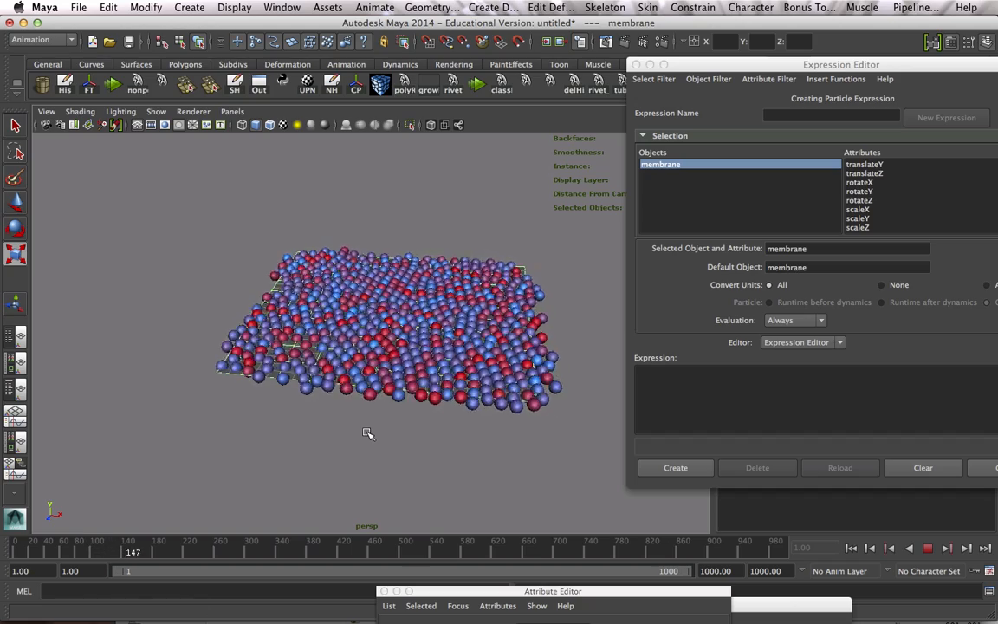
pyautogui.press('r')
pyautogui.click(928, 547)
# - Select nParticle1, close the Expression Editor and set the Self Collide Width Scale of nParticleShape1 to 0.5
pyautogui.click(559, 408)
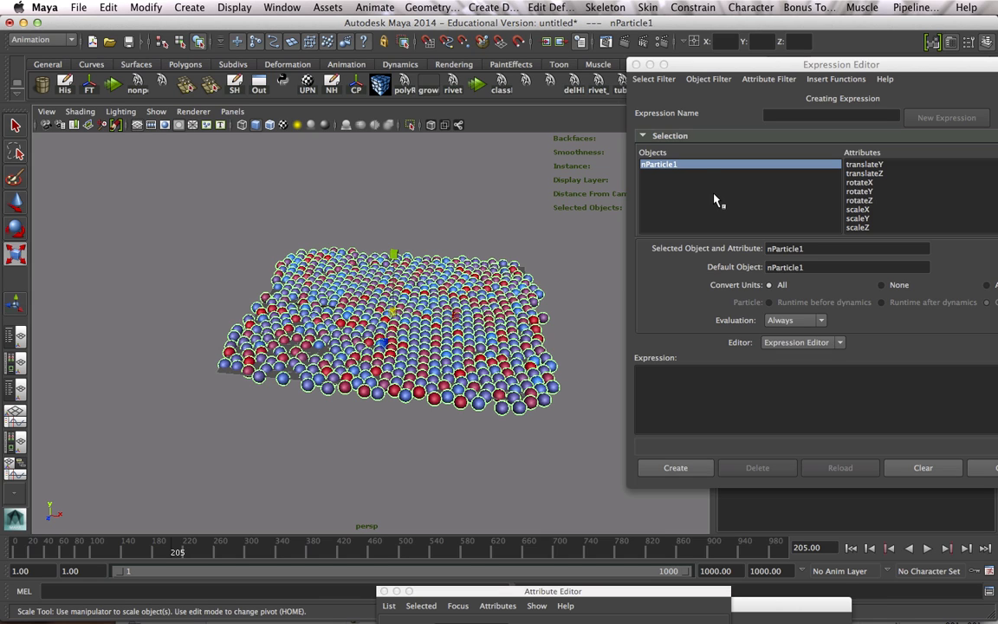
pyautogui.click(636, 64)
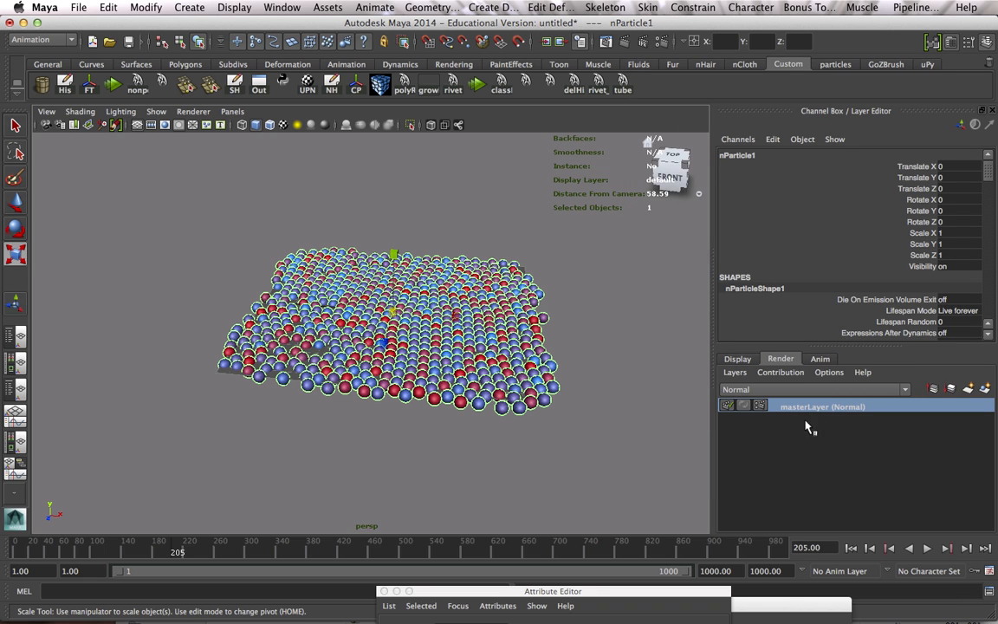
pyautogui.moveTo(612, 592); pyautogui.dragTo(750, 71)
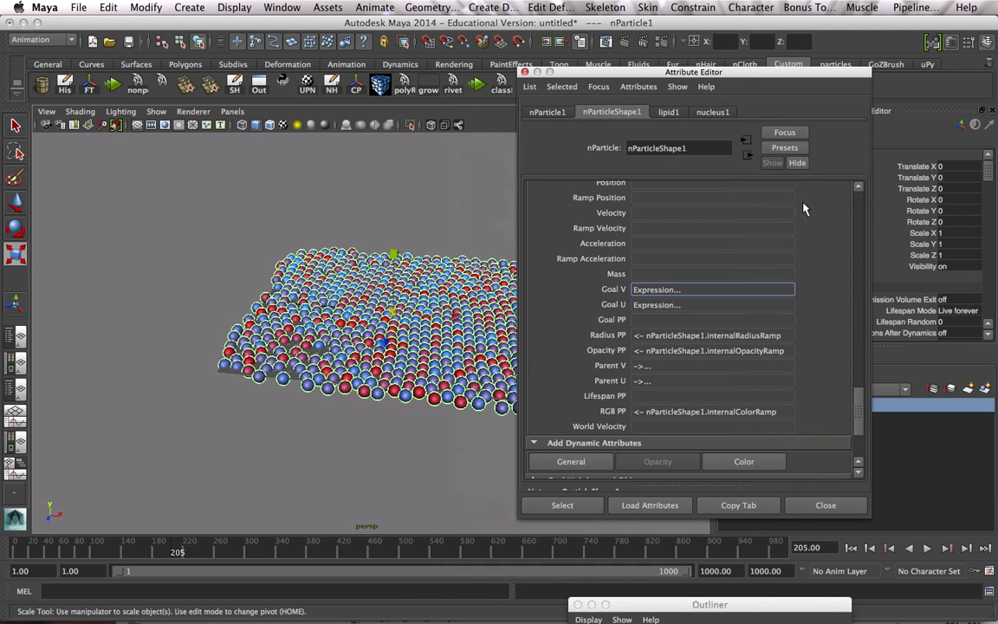
pyautogui.moveTo(858, 408); pyautogui.dragTo(846, 245)
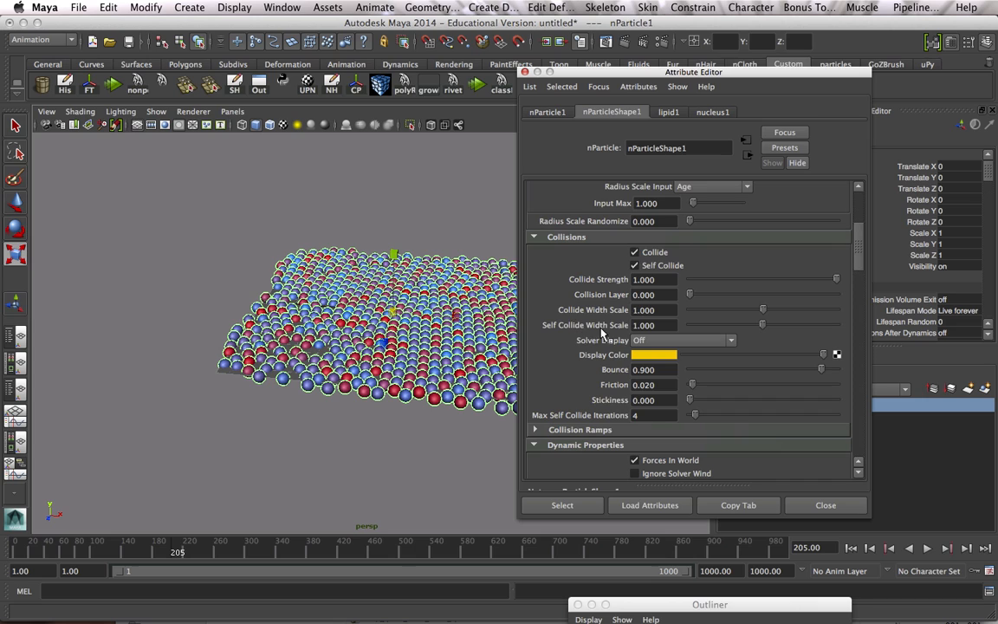
pyautogui.click(660, 325)
pyautogui.write('0.5')
pyautogui.press('Return')
# - Move the Attribute Editor off the membrane, replay the simulation from frame 1 to about frame 247 and examine the particle spacing up close
pyautogui.moveTo(581, 73); pyautogui.dragTo(741, 7)
pyautogui.click(851, 548)
pyautogui.click(926, 549)
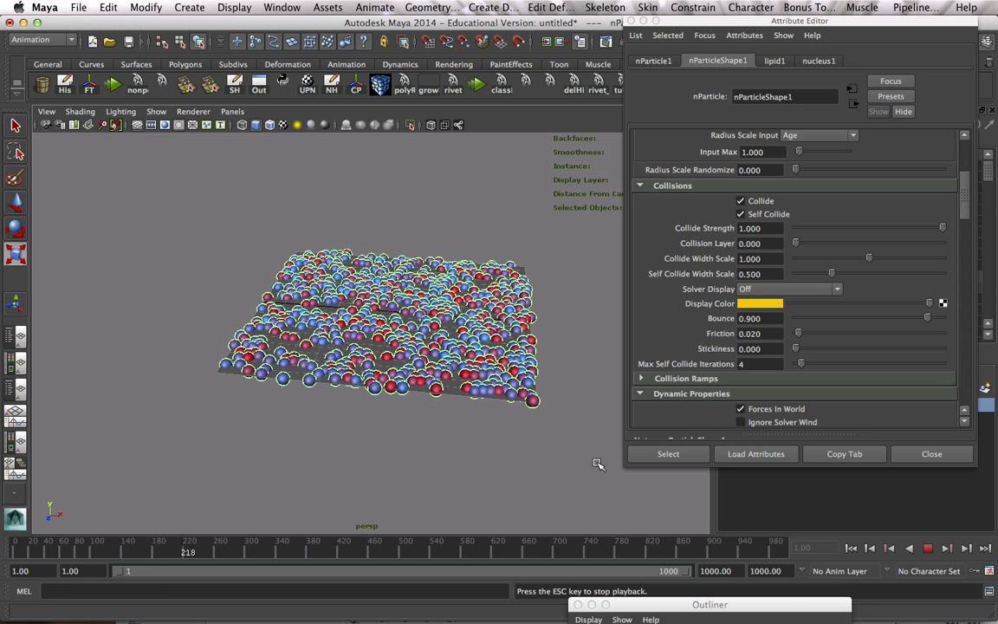
pyautogui.click(929, 548)
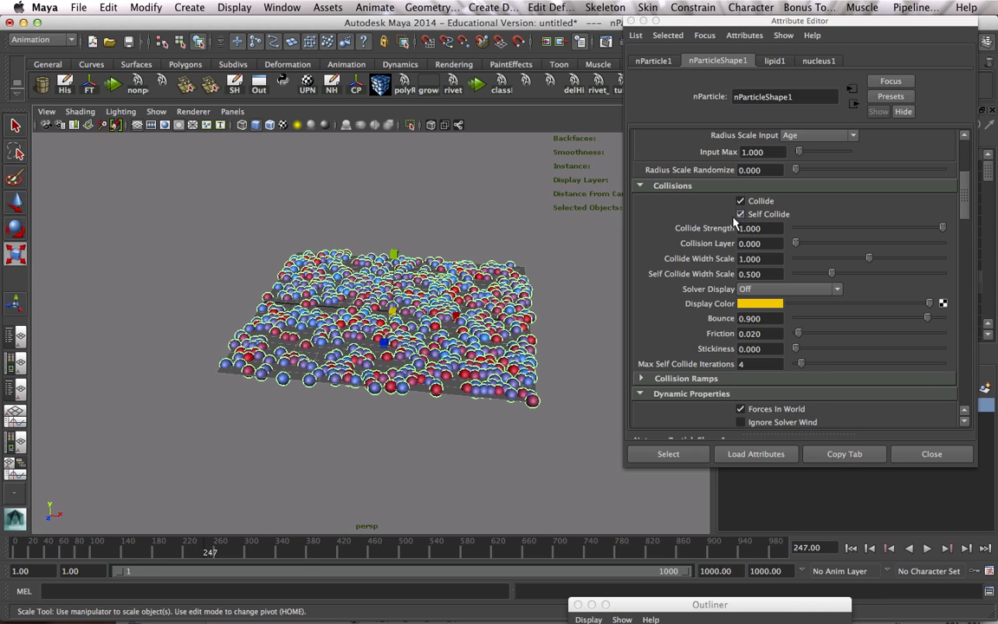
pyautogui.keyDown('alt'); pyautogui.moveTo(463, 355); pyautogui.dragTo(459, 381); pyautogui.keyUp('alt')
pyautogui.keyDown('alt'); pyautogui.moveTo(444, 364); pyautogui.dragTo(492, 358, button='right'); pyautogui.keyUp('alt')
pyautogui.keyDown('alt'); pyautogui.moveTo(492, 358); pyautogui.dragTo(407, 342, button='middle'); pyautogui.keyUp('alt')
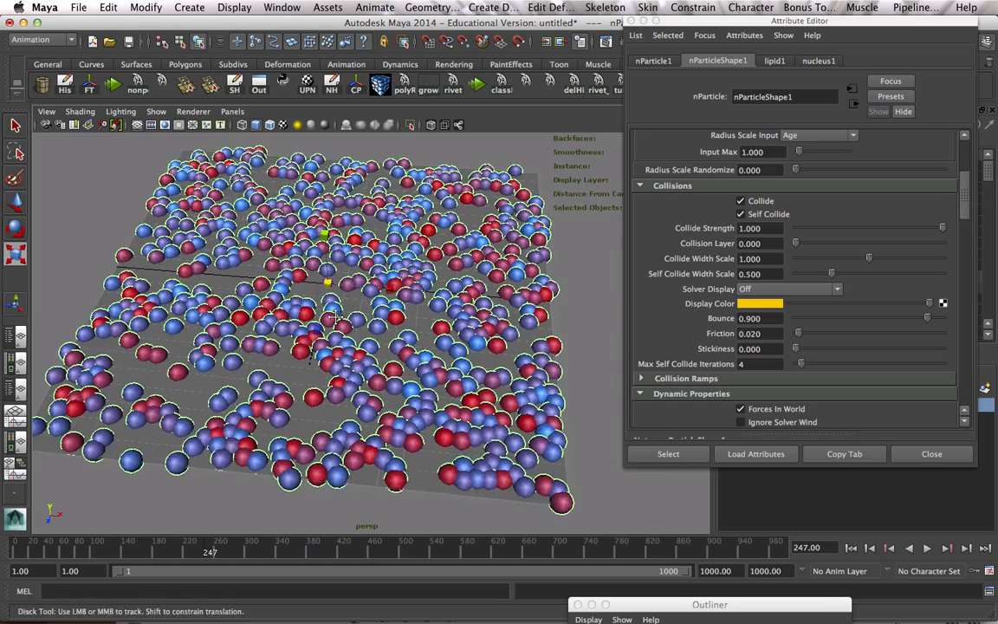
pyautogui.keyDown('alt'); pyautogui.moveTo(408, 341); pyautogui.dragTo(451, 339, button='right'); pyautogui.keyUp('alt')
pyautogui.keyDown('alt'); pyautogui.moveTo(382, 334); pyautogui.dragTo(375, 308); pyautogui.keyUp('alt')
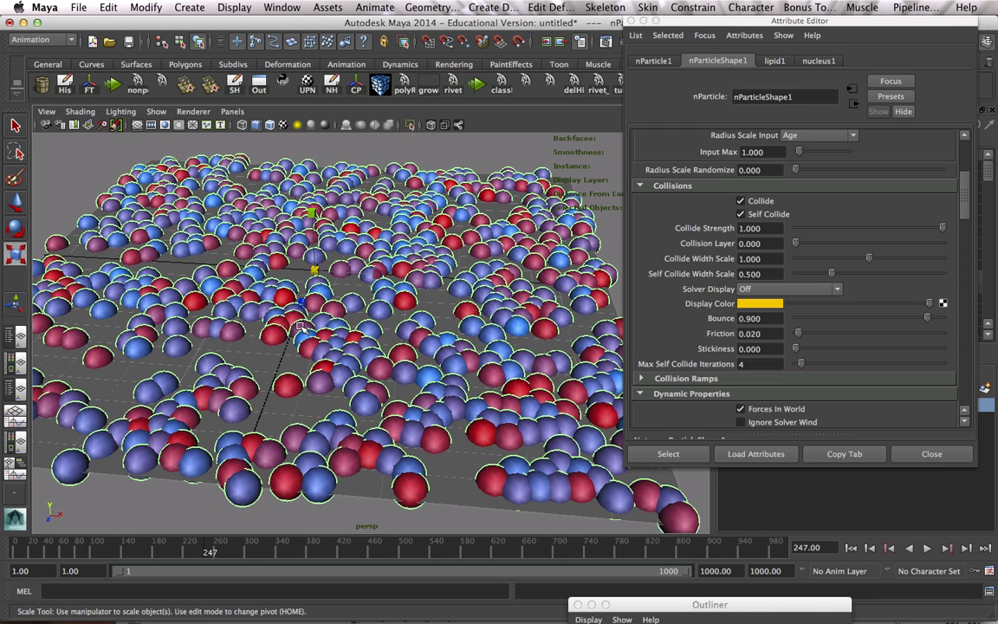
# - Start a runtime before dynamics expression on nParticleShape1's Goal V with the line "goalU = goalU+rand(-0.001,0.001);"
pyautogui.moveTo(963, 198); pyautogui.dragTo(967, 362)
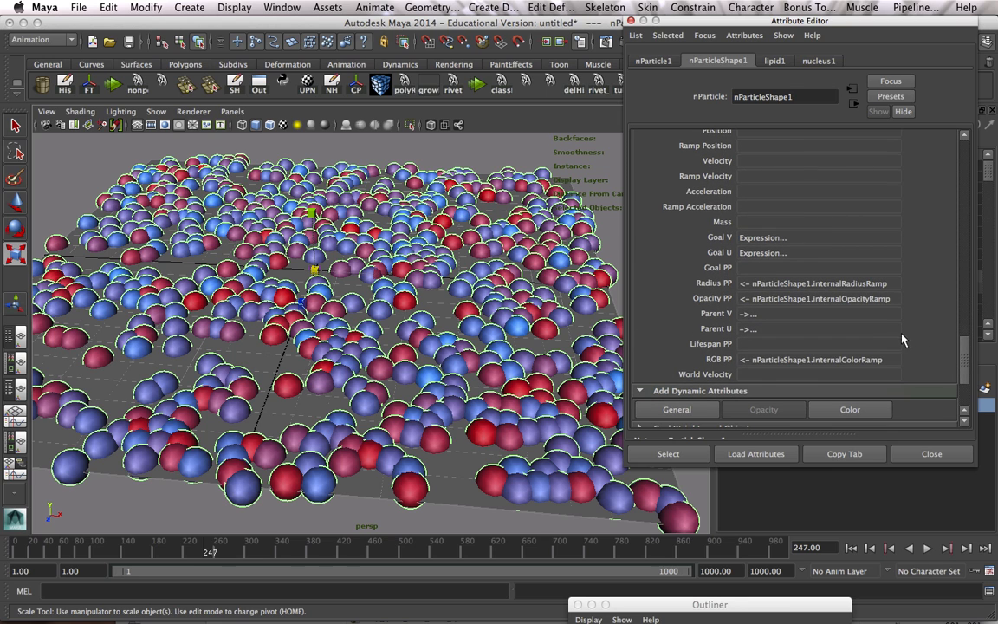
pyautogui.scroll(-3, 906, 300)
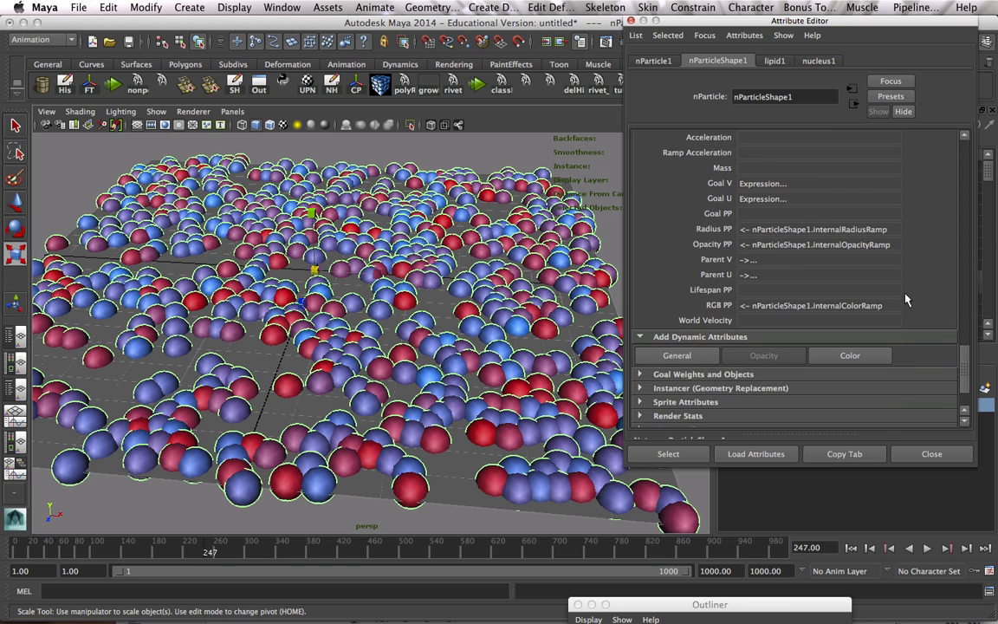
pyautogui.rightClick(763, 185)
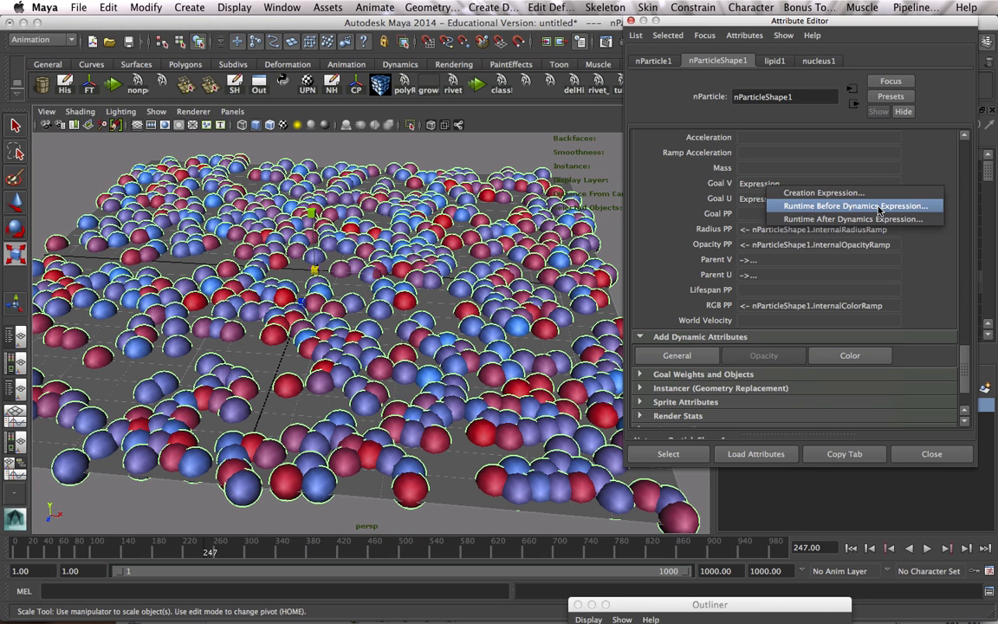
pyautogui.click(879, 206)
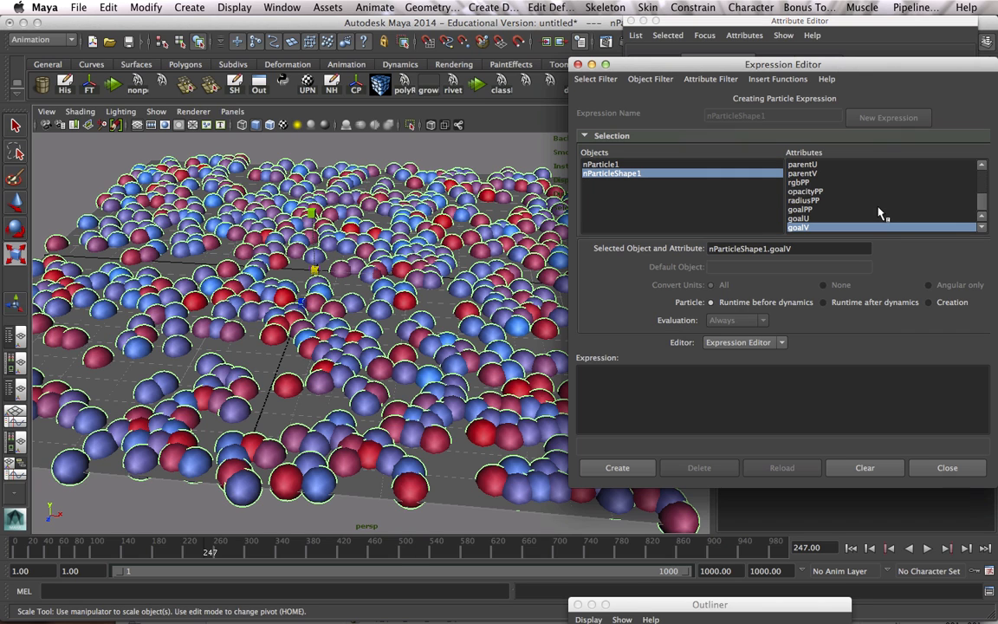
pyautogui.click(704, 394)
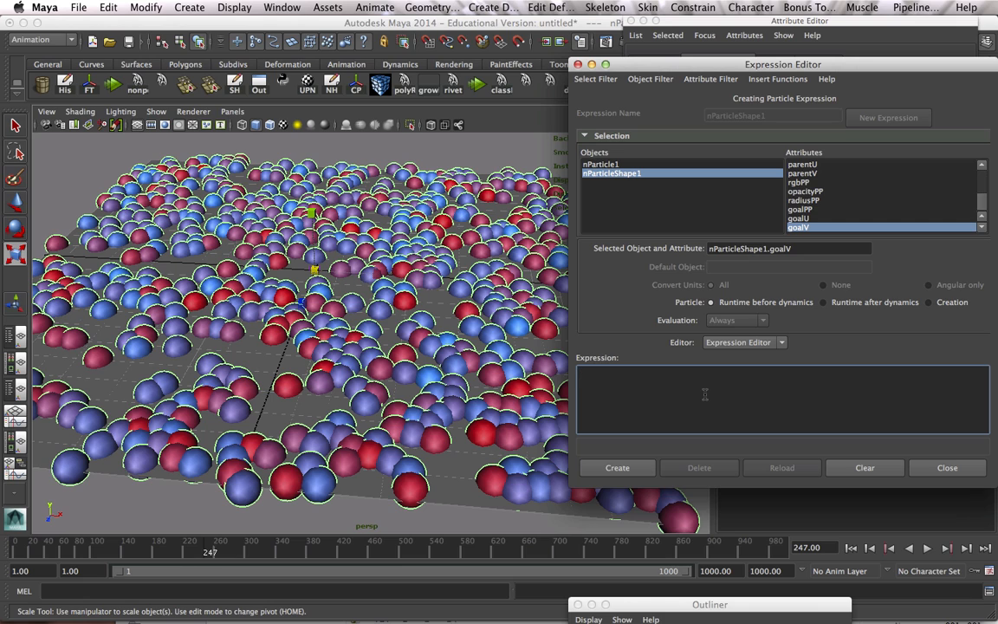
pyautogui.write('goalU = goalU+rand(-0.001,0.001);')
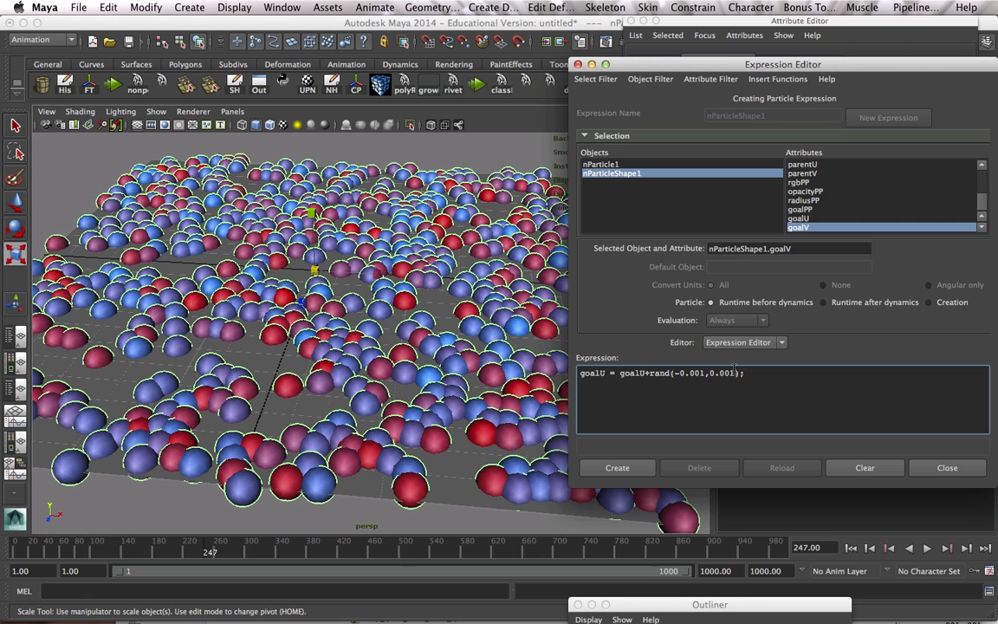
# - Duplicate the goalU line as "goalV = goalV+rand(-0.001,0.001);" and create the runtime expression
pyautogui.moveTo(749, 374); pyautogui.dragTo(578, 373)
pyautogui.hotkey('ctrl', 'c')
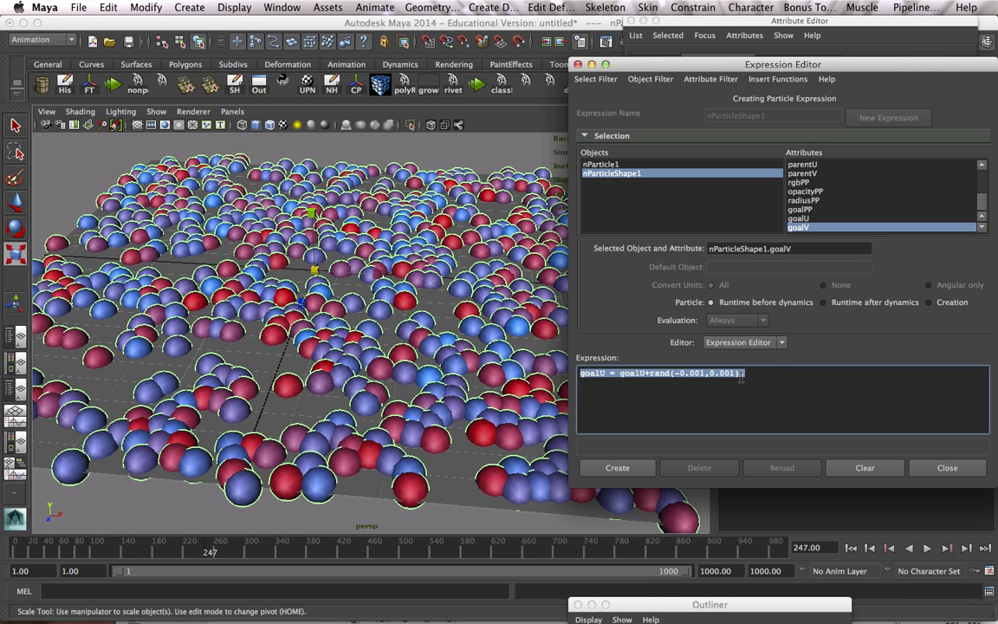
pyautogui.click(793, 378)
pyautogui.press('Return')
pyautogui.hotkey('ctrl', 'v')
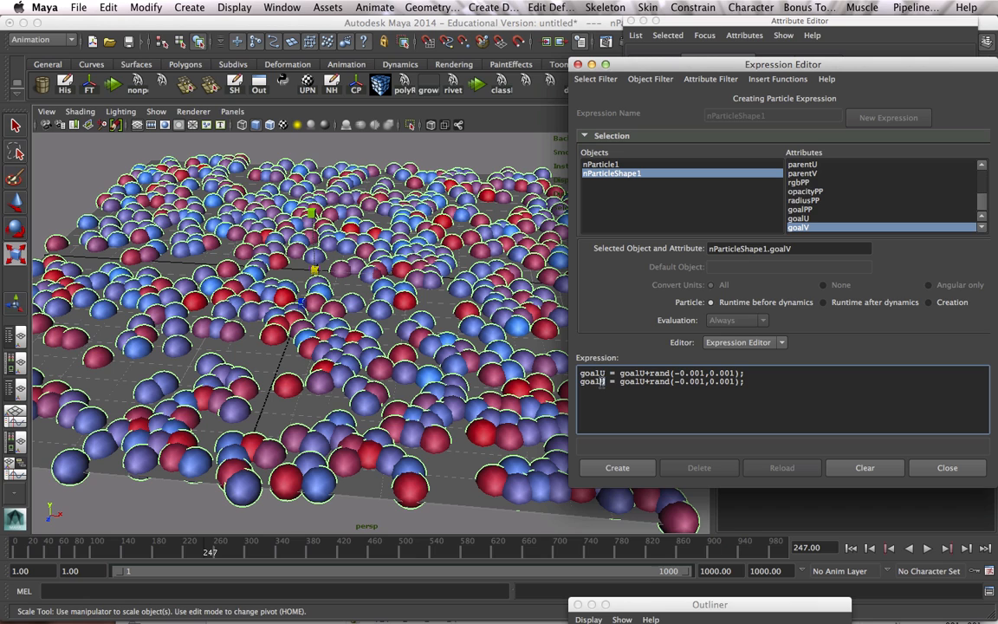
pyautogui.press('BackSpace')
pyautogui.write('V')
pyautogui.write('V')
pyautogui.click(647, 469)
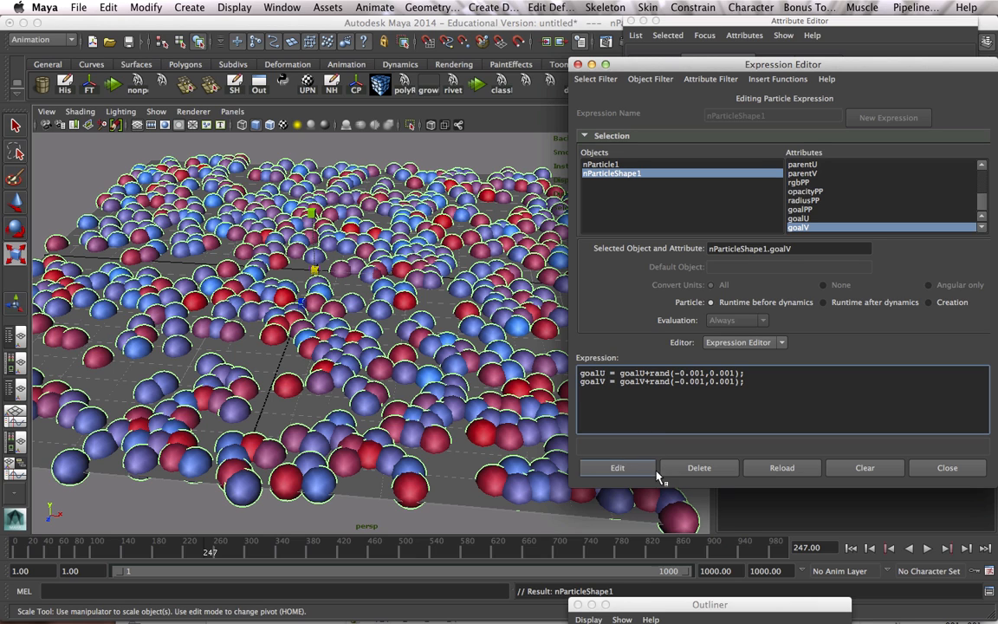
# - Clear the Expression Editor off the membrane and replay the jittered particles from frame 1 to about frame 184
pyautogui.moveTo(670, 65); pyautogui.dragTo(777, 43)
pyautogui.click(851, 548)
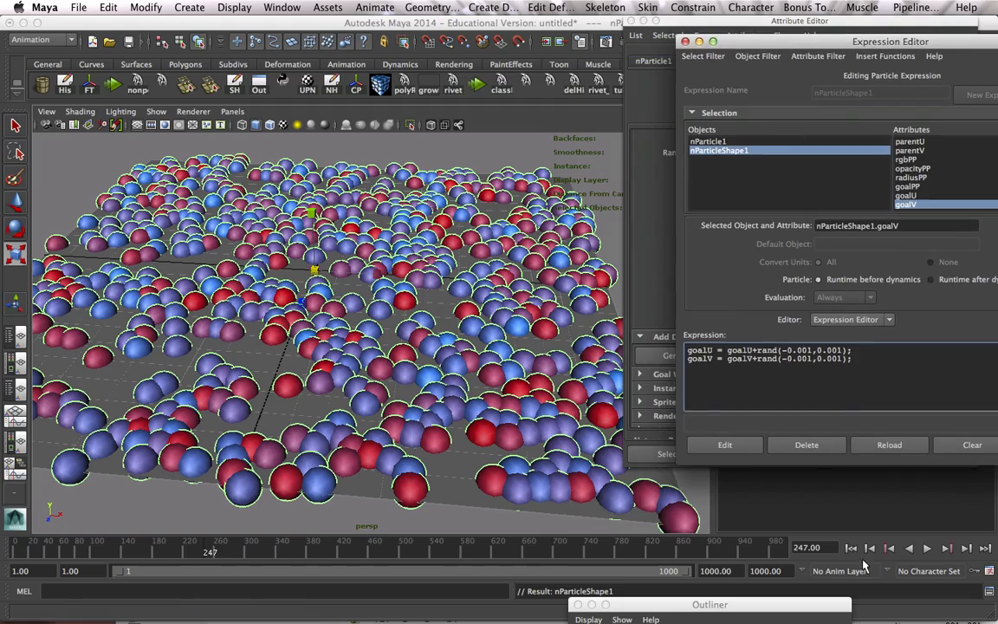
pyautogui.click(927, 548)
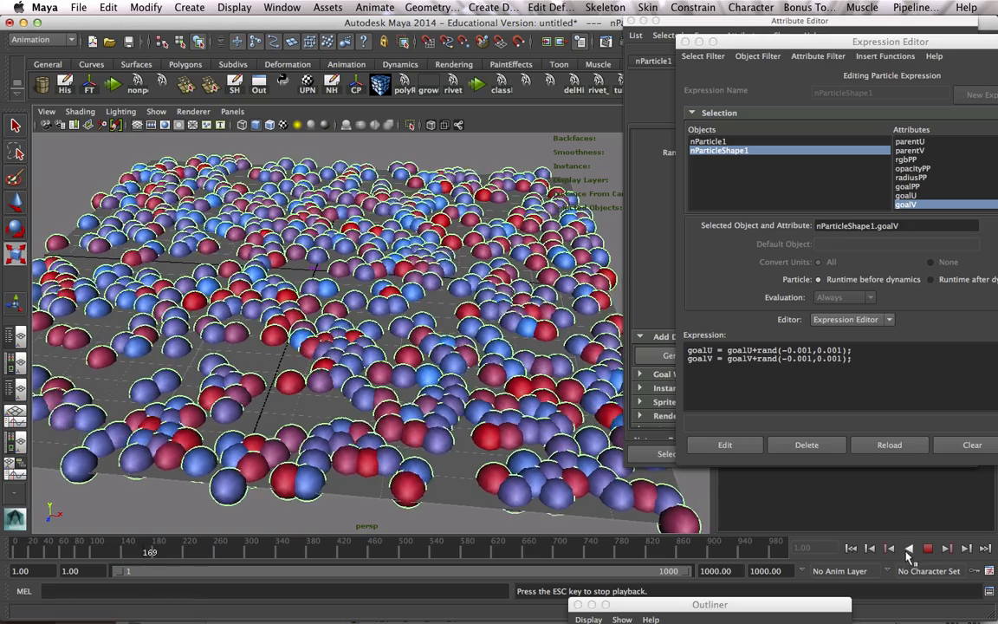
pyautogui.click(929, 557)
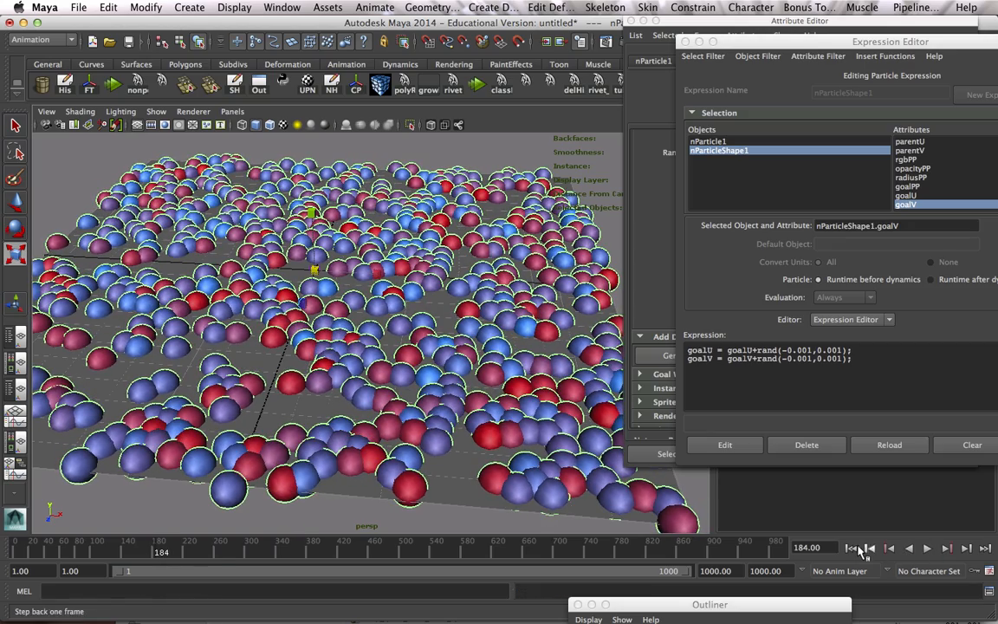
# - Examine the particles resting on the plane from several angles, ending in a low close-up across the membrane
pyautogui.keyDown('alt'); pyautogui.moveTo(525, 260); pyautogui.dragTo(378, 245, button='right'); pyautogui.keyUp('alt')
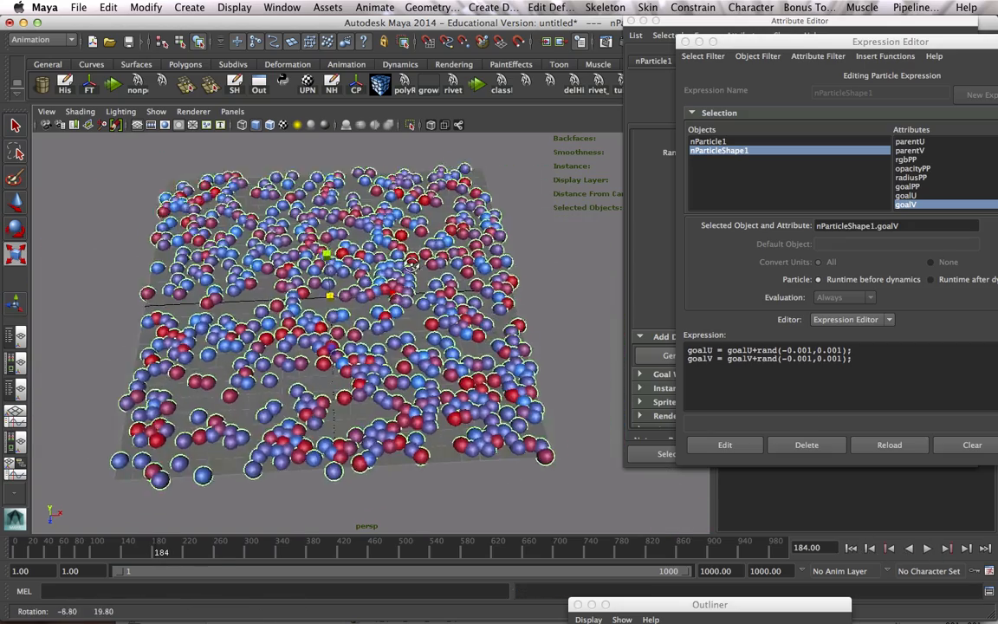
pyautogui.keyDown('alt'); pyautogui.moveTo(412, 264); pyautogui.dragTo(325, 260); pyautogui.keyUp('alt')
pyautogui.keyDown('alt'); pyautogui.moveTo(325, 260); pyautogui.dragTo(468, 260, button='right'); pyautogui.keyUp('alt')
pyautogui.keyDown('alt'); pyautogui.moveTo(416, 260); pyautogui.dragTo(353, 235); pyautogui.keyUp('alt')
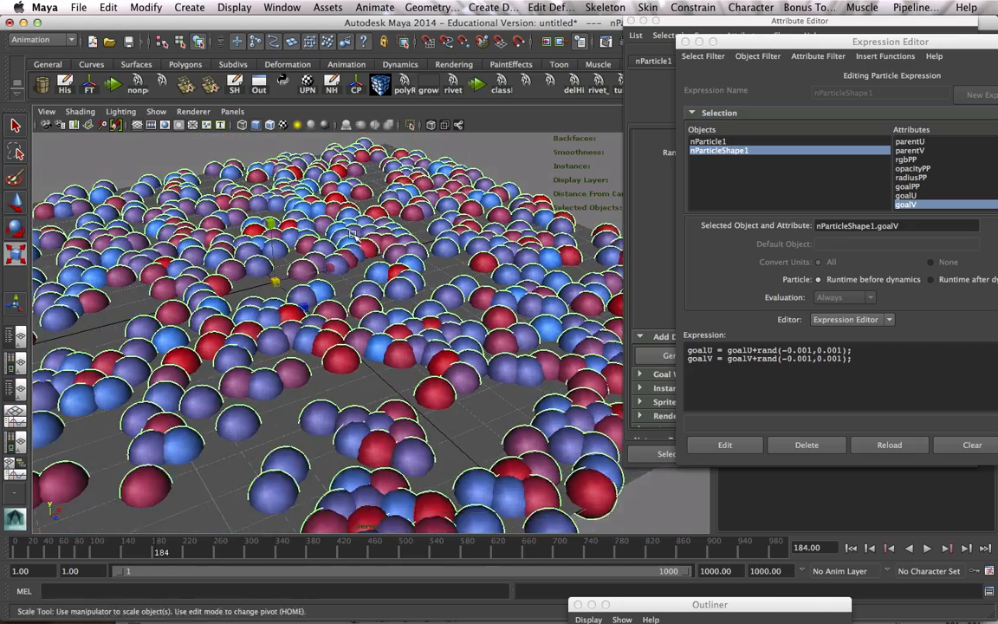
pyautogui.keyDown('alt'); pyautogui.moveTo(351, 236); pyautogui.dragTo(332, 309, button='right'); pyautogui.keyUp('alt')
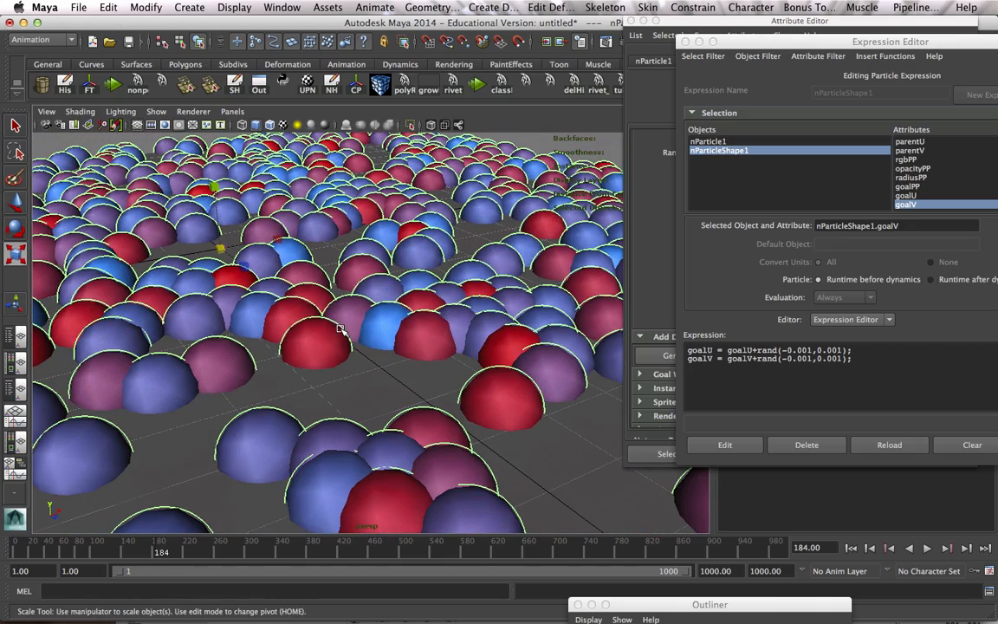
pyautogui.keyDown('alt'); pyautogui.moveTo(351, 301); pyautogui.dragTo(419, 338, button='right'); pyautogui.keyUp('alt')
pyautogui.keyDown('alt'); pyautogui.moveTo(419, 338); pyautogui.dragTo(387, 325); pyautogui.keyUp('alt')
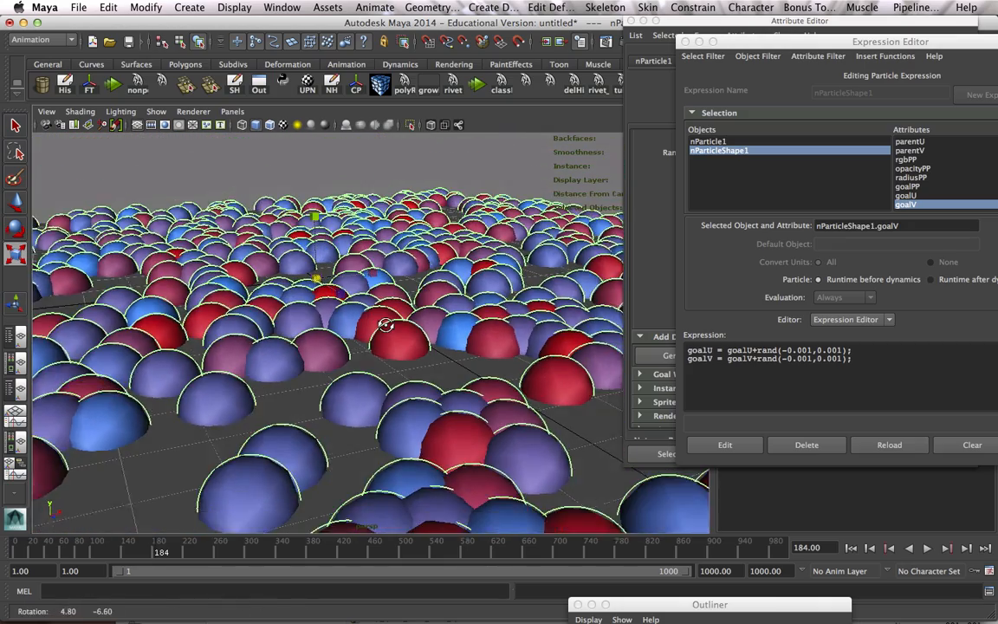
pyautogui.keyDown('alt'); pyautogui.moveTo(387, 325); pyautogui.dragTo(417, 326, button='right'); pyautogui.keyUp('alt')
# - Render the close-up of the membrane at frame 184, switch the renderer to mental ray and render it again
pyautogui.moveTo(698, 24); pyautogui.dragTo(801, 36)
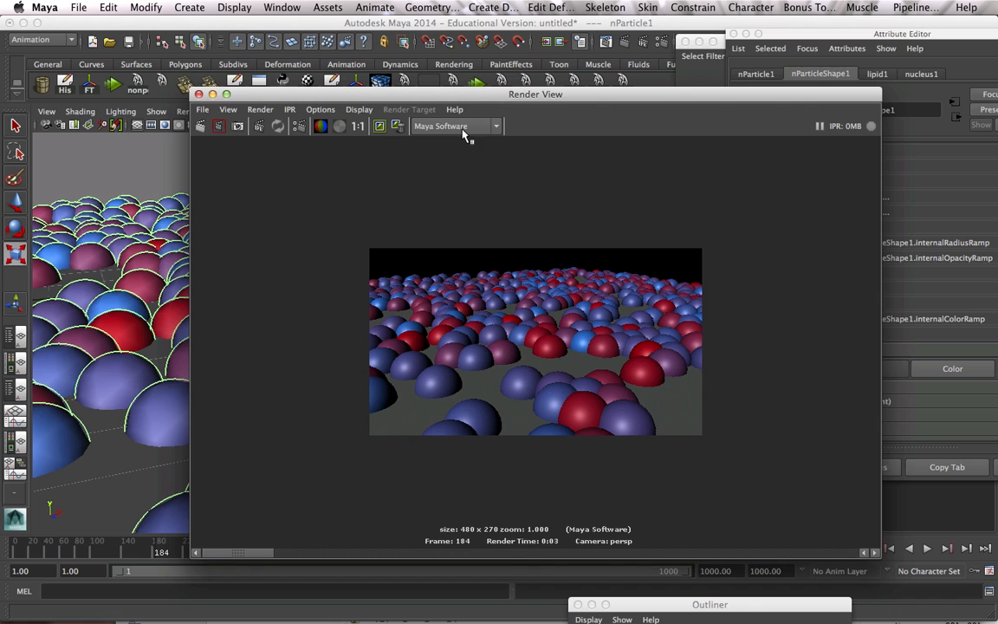
pyautogui.click(463, 127)
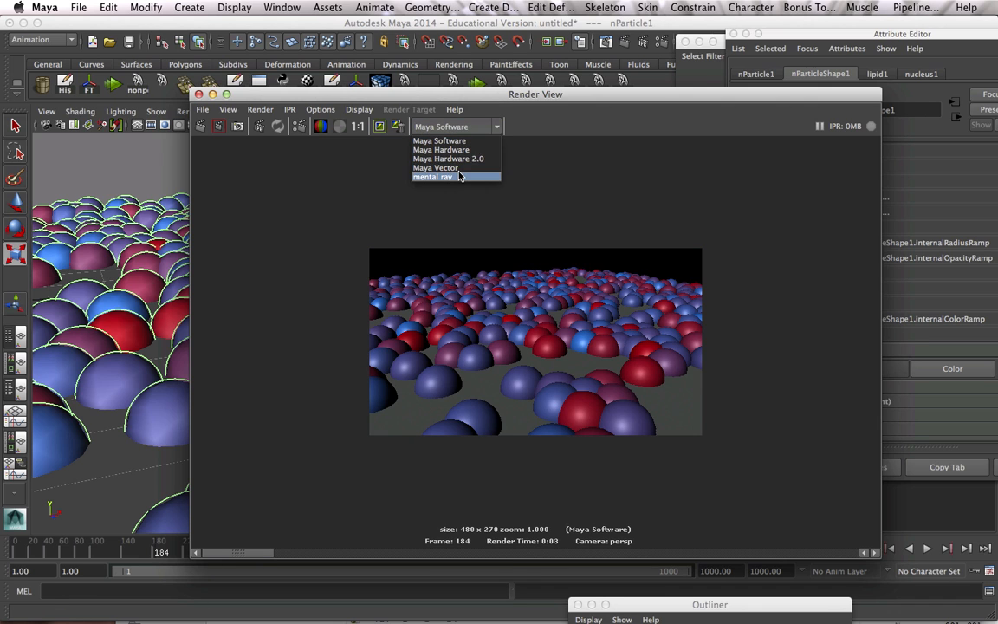
pyautogui.click(432, 177)
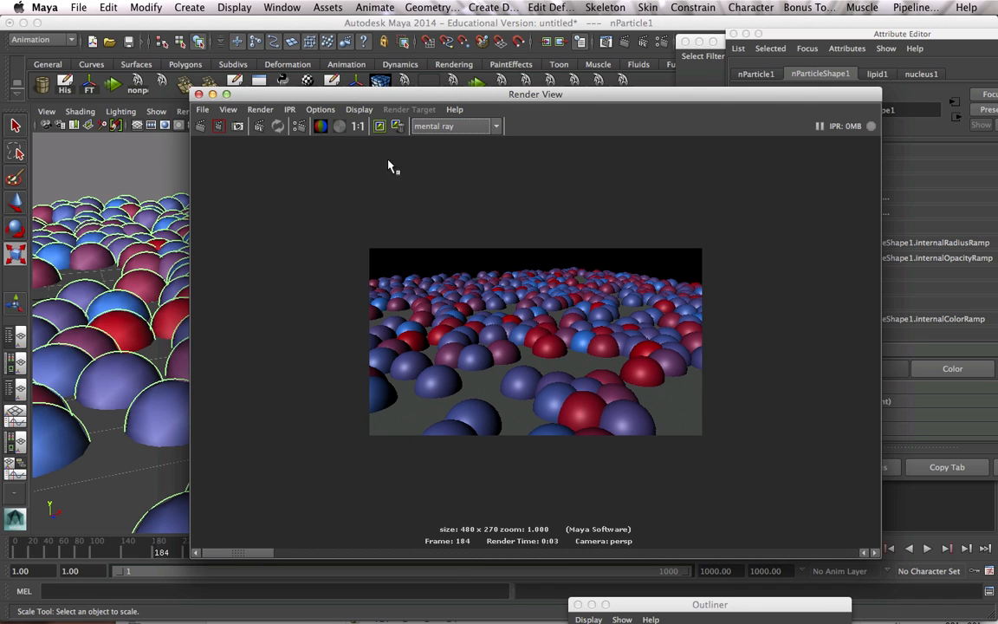
pyautogui.click(200, 127)
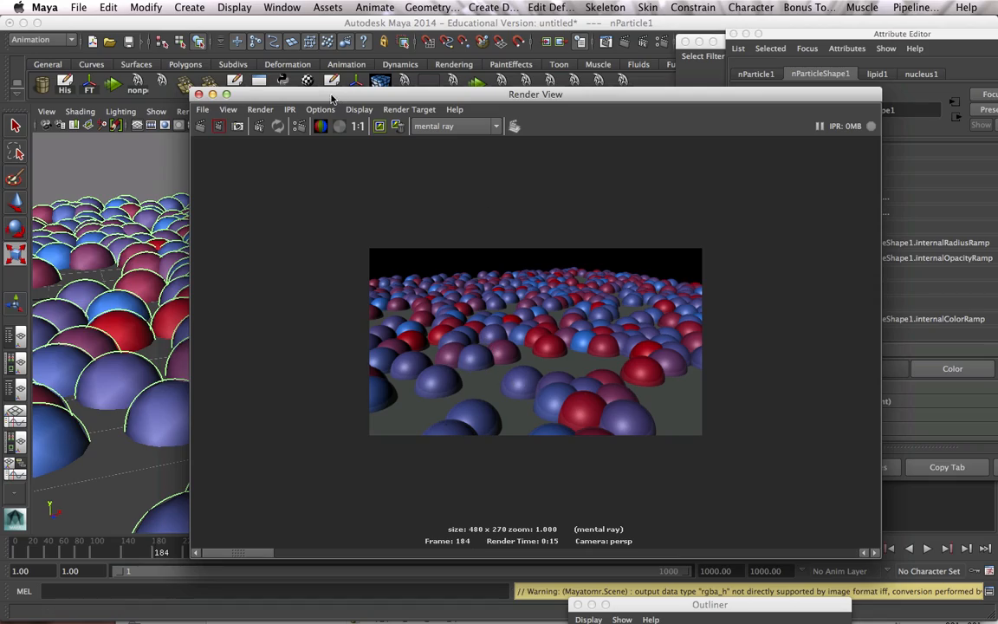
# - Move the Render View aside, pull back to show the whole membrane and convert the nParticles to polygons
pyautogui.moveTo(322, 98); pyautogui.dragTo(741, 173)
pyautogui.keyDown('alt'); pyautogui.moveTo(381, 241); pyautogui.dragTo(282, 253); pyautogui.keyUp('alt')
pyautogui.keyDown('alt'); pyautogui.moveTo(282, 252); pyautogui.dragTo(272, 221, button='right'); pyautogui.keyUp('alt')
pyautogui.keyDown('alt'); pyautogui.moveTo(272, 221); pyautogui.dragTo(330, 257, button='middle'); pyautogui.keyUp('alt')
pyautogui.keyDown('alt'); pyautogui.moveTo(330, 256); pyautogui.dragTo(295, 240); pyautogui.keyUp('alt')
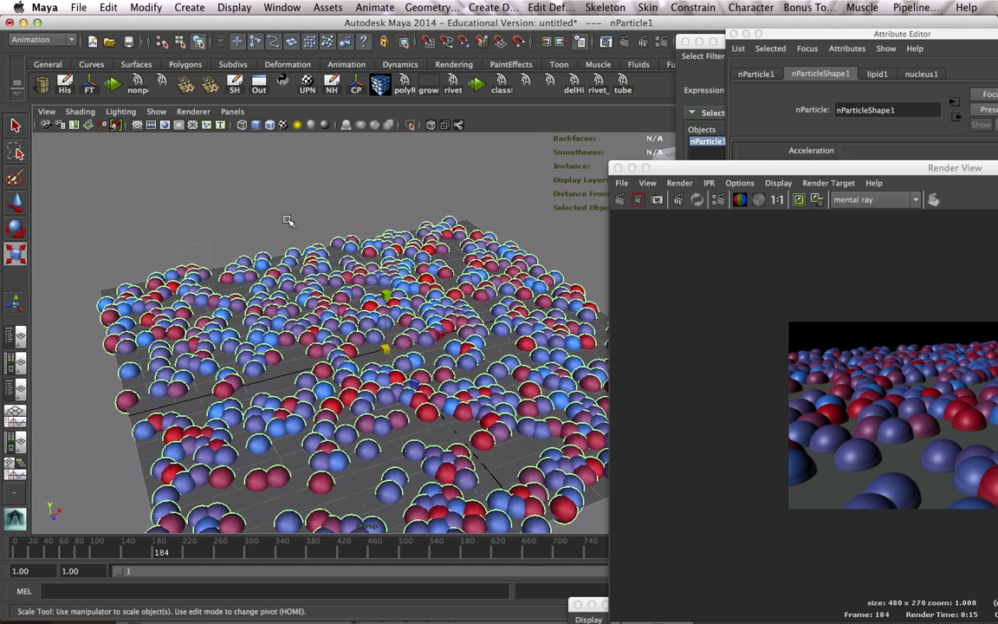
pyautogui.press('space')
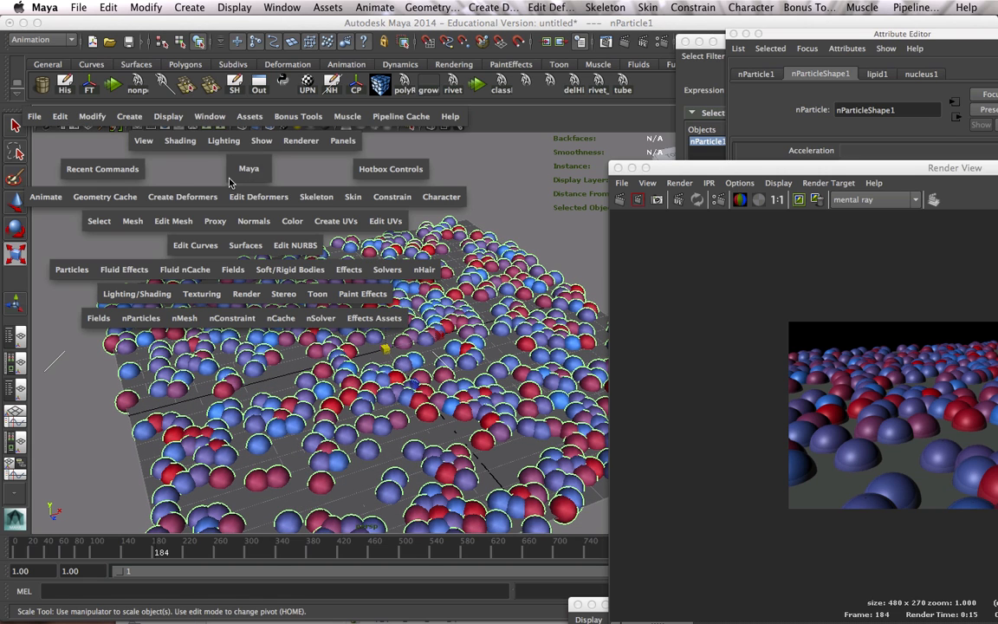
pyautogui.click(91, 122)
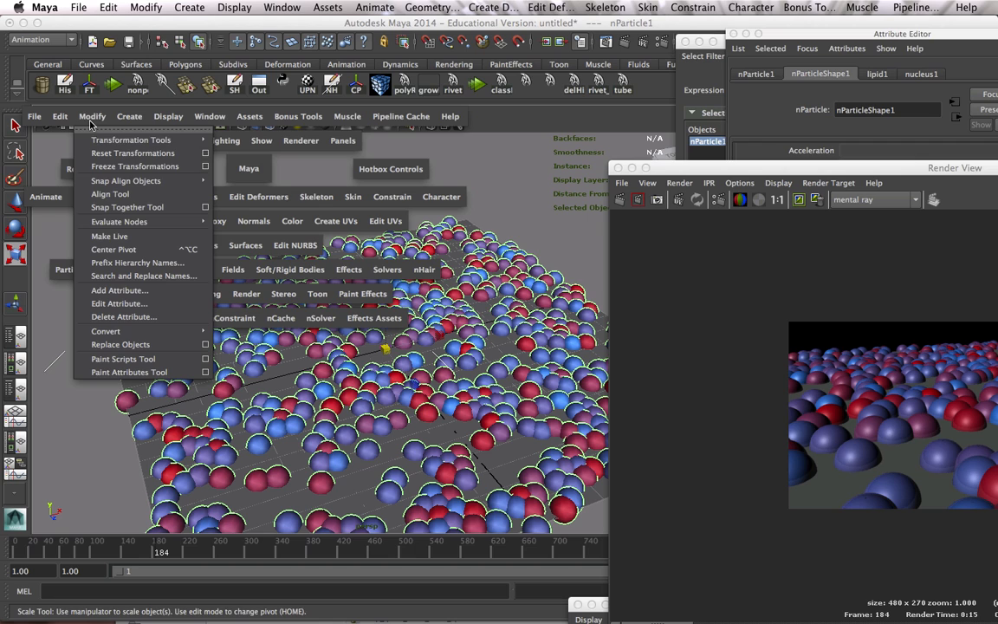
pyautogui.moveTo(139, 331)
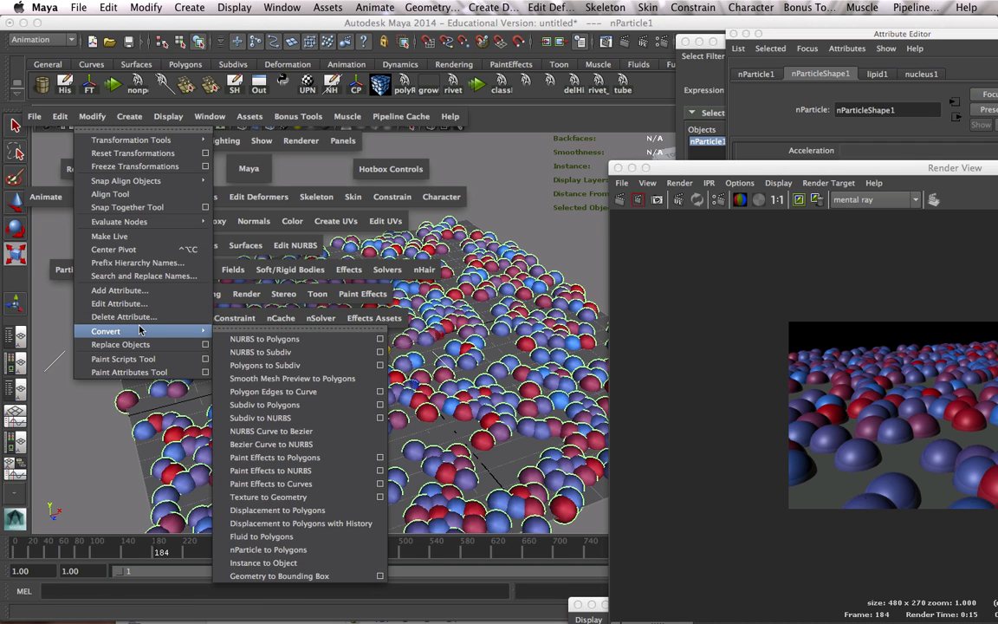
pyautogui.click(276, 552)
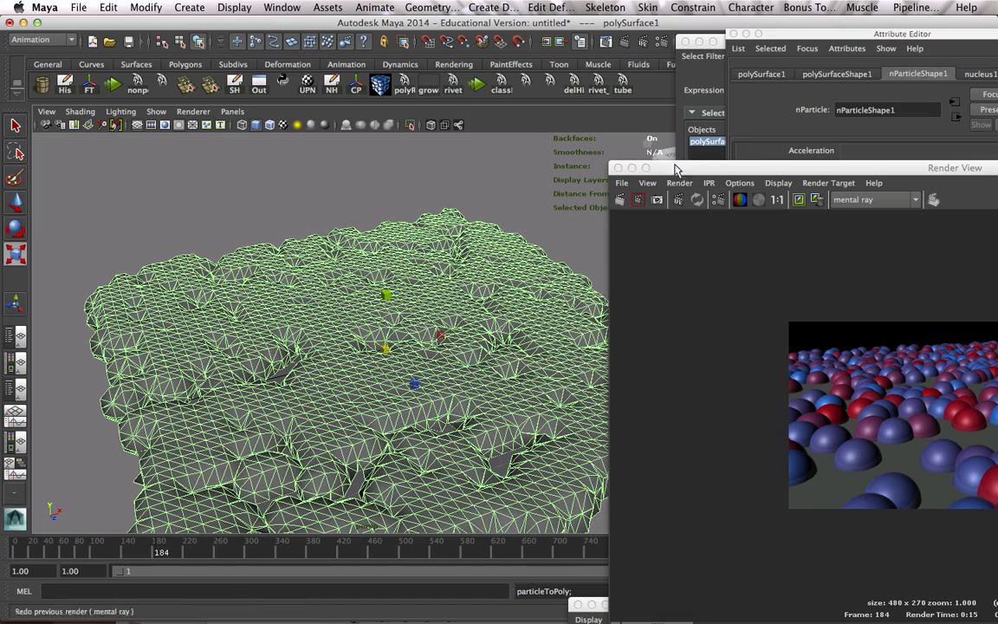
# - Lower the Render View out of the way and replay the converted polygon membrane from frame 1 to about frame 82
pyautogui.moveTo(633, 168); pyautogui.dragTo(611, 604)
pyautogui.keyDown('alt'); pyautogui.moveTo(632, 506); pyautogui.dragTo(591, 452); pyautogui.keyUp('alt')
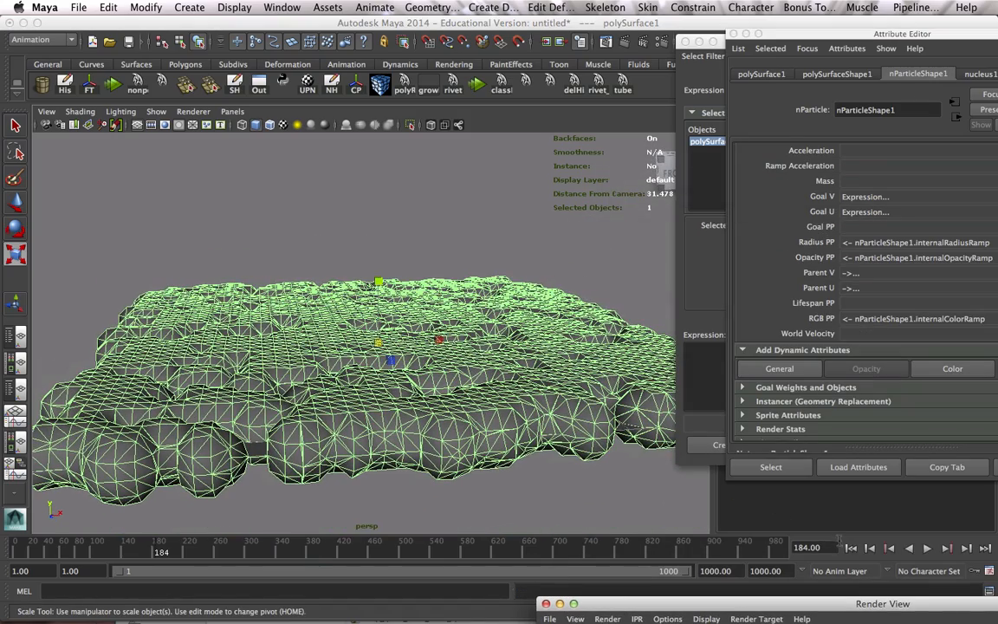
pyautogui.click(851, 548)
pyautogui.click(927, 549)
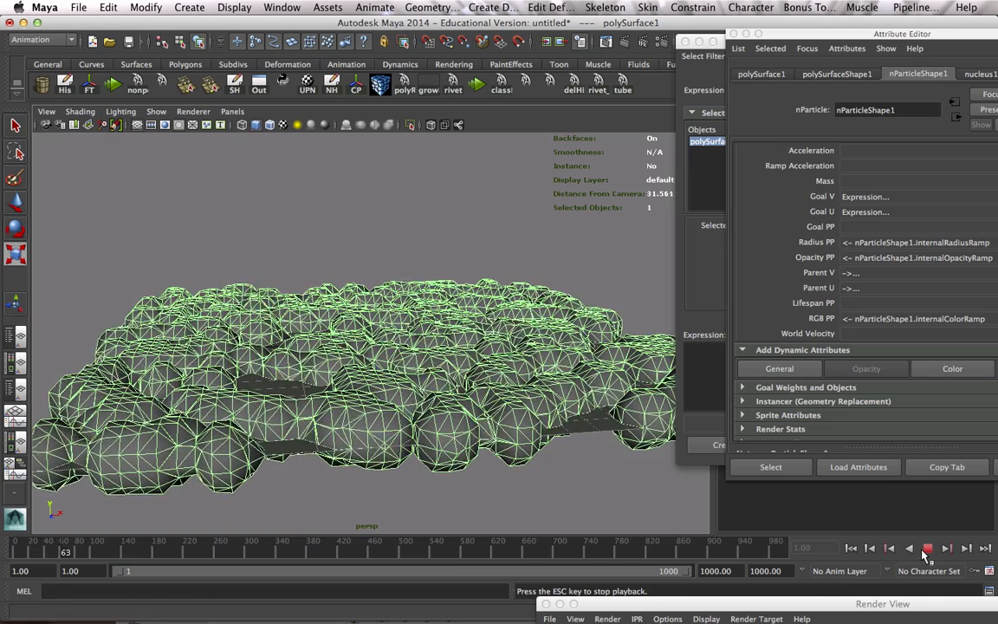
pyautogui.click(927, 550)
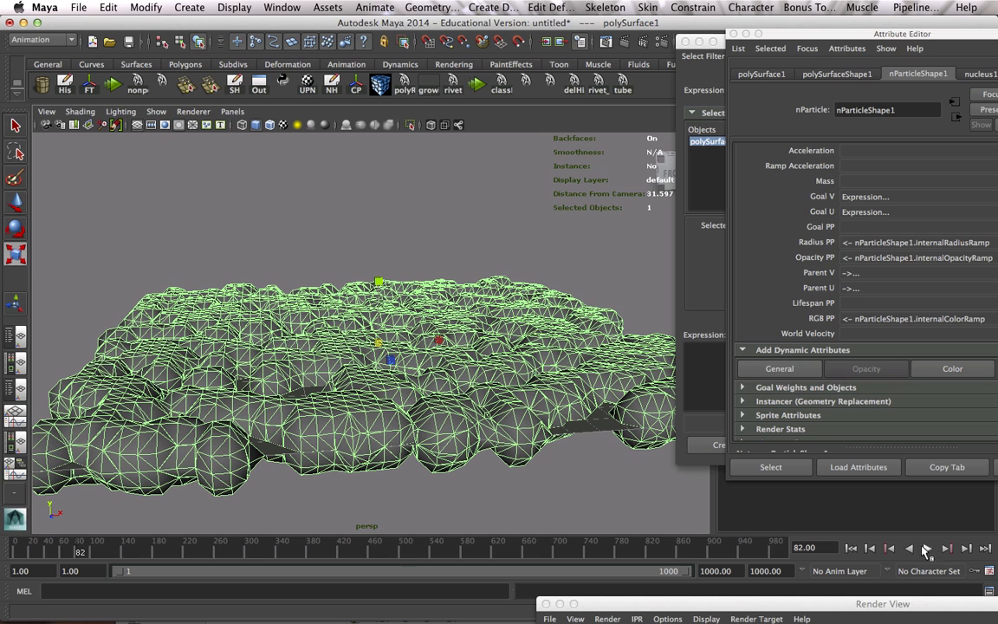
# - In nParticleShape1's Output Mesh settings, set Blobby Radius Scale to about 1.604 and Mesh Triangle Size to about 0.472
pyautogui.moveTo(832, 34); pyautogui.dragTo(622, 22)
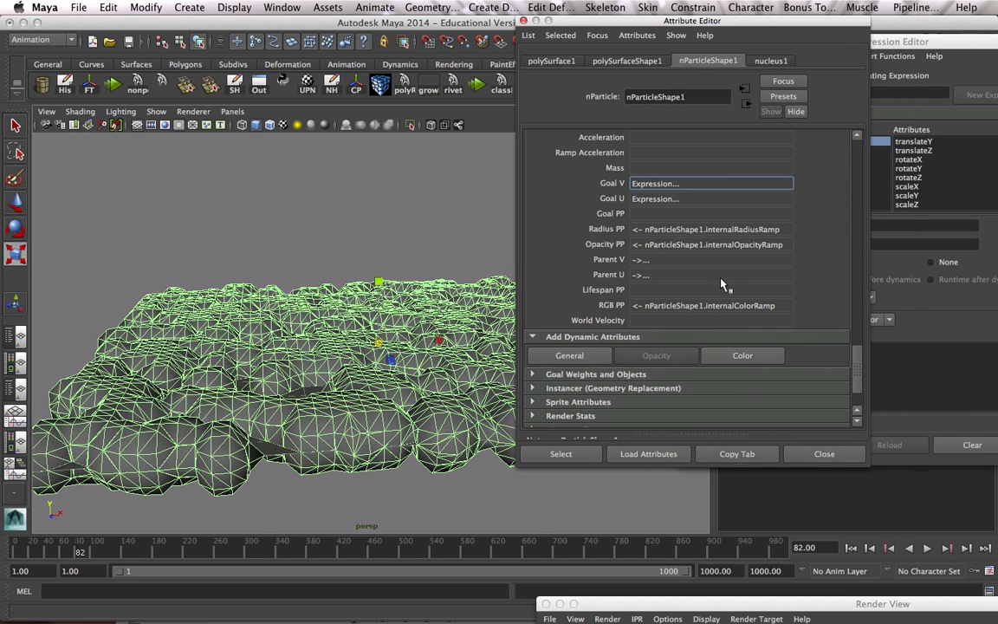
pyautogui.scroll(10, 733, 296)
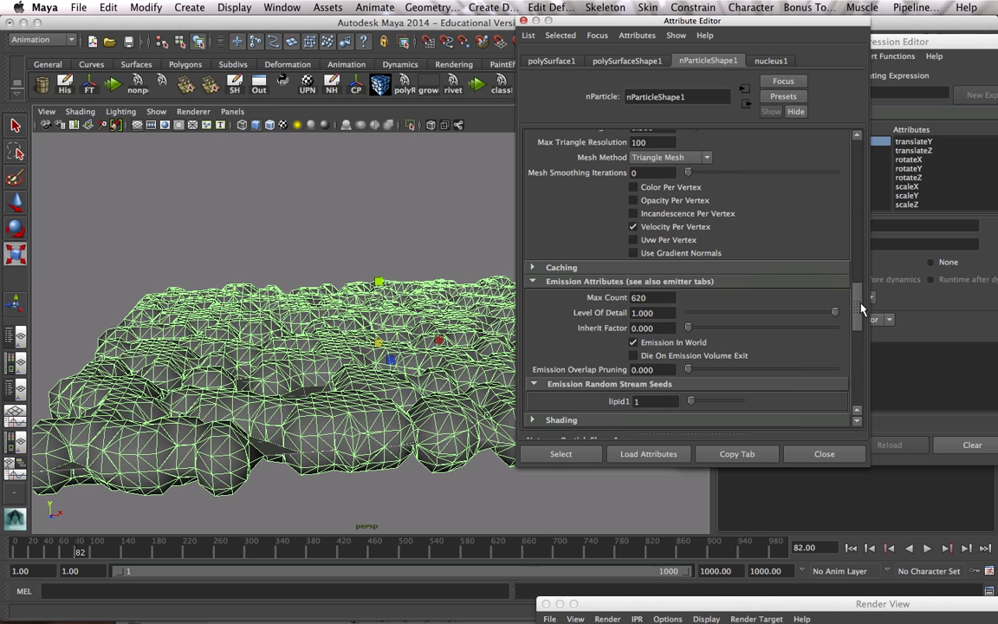
pyautogui.moveTo(858, 312); pyautogui.dragTo(857, 264)
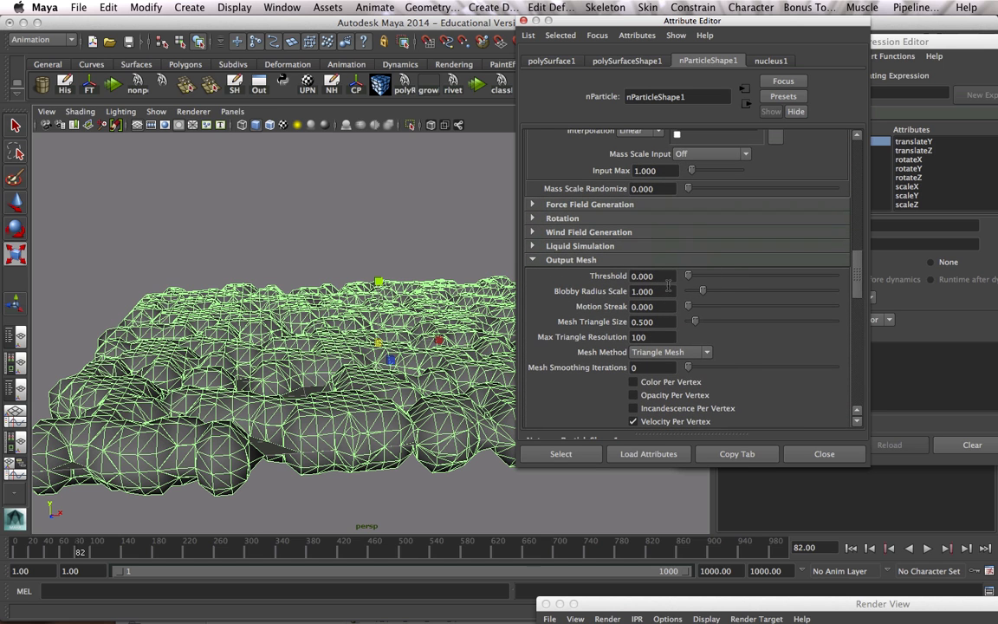
pyautogui.moveTo(702, 296); pyautogui.dragTo(695, 324)
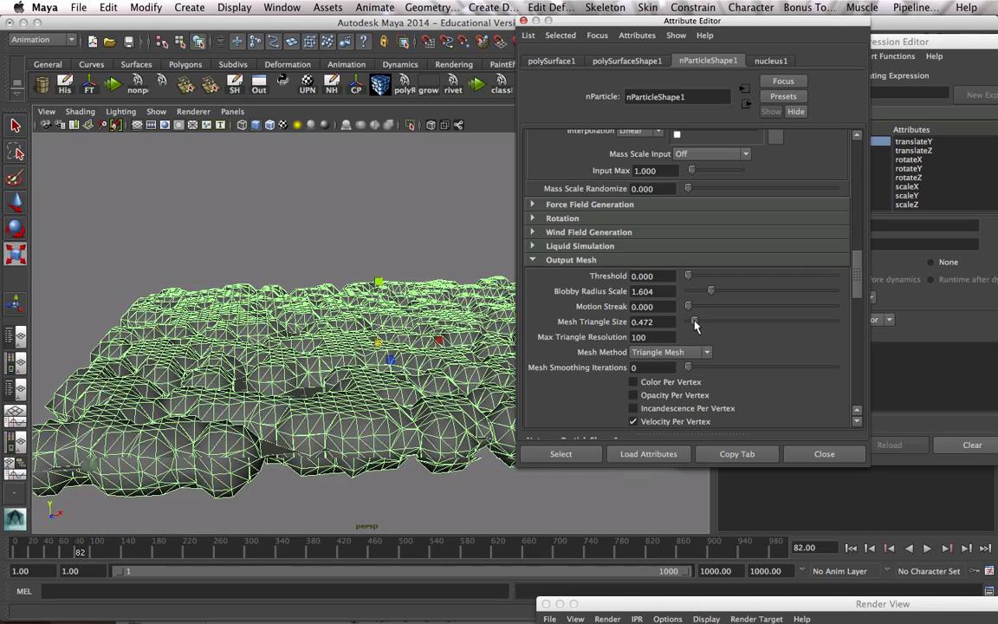